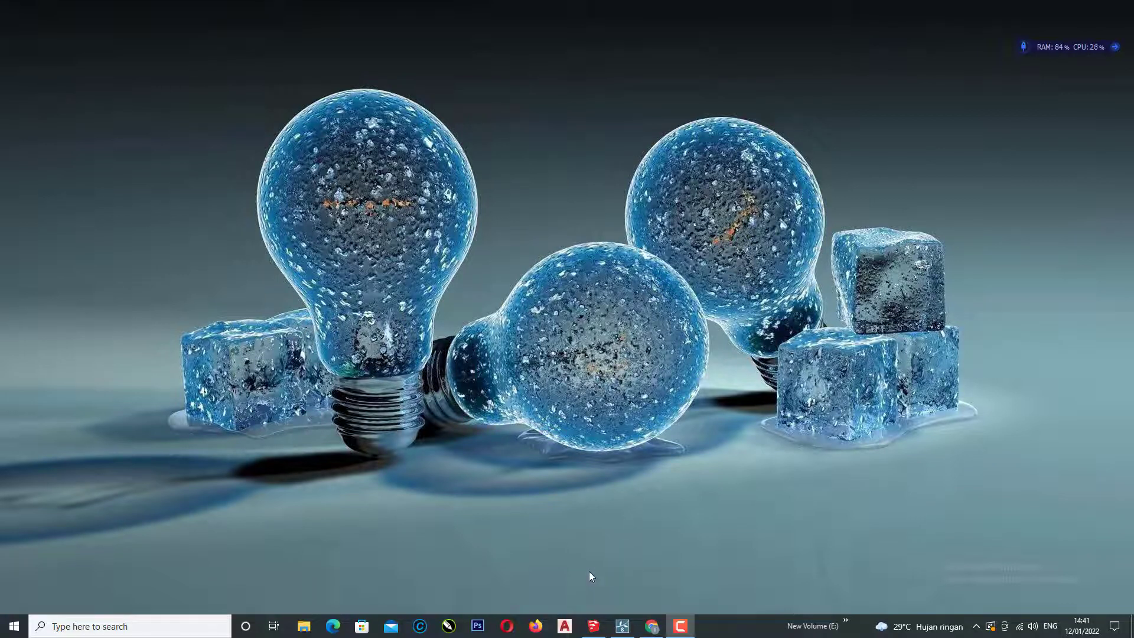
Restore the SketchUp window with the DESAION RUKO 5 shophouse model and LiveSync panel
left_click(593, 626)
Zoom and orbit the townhouse to a more frontal view
scroll(534, 425, "down", 1)
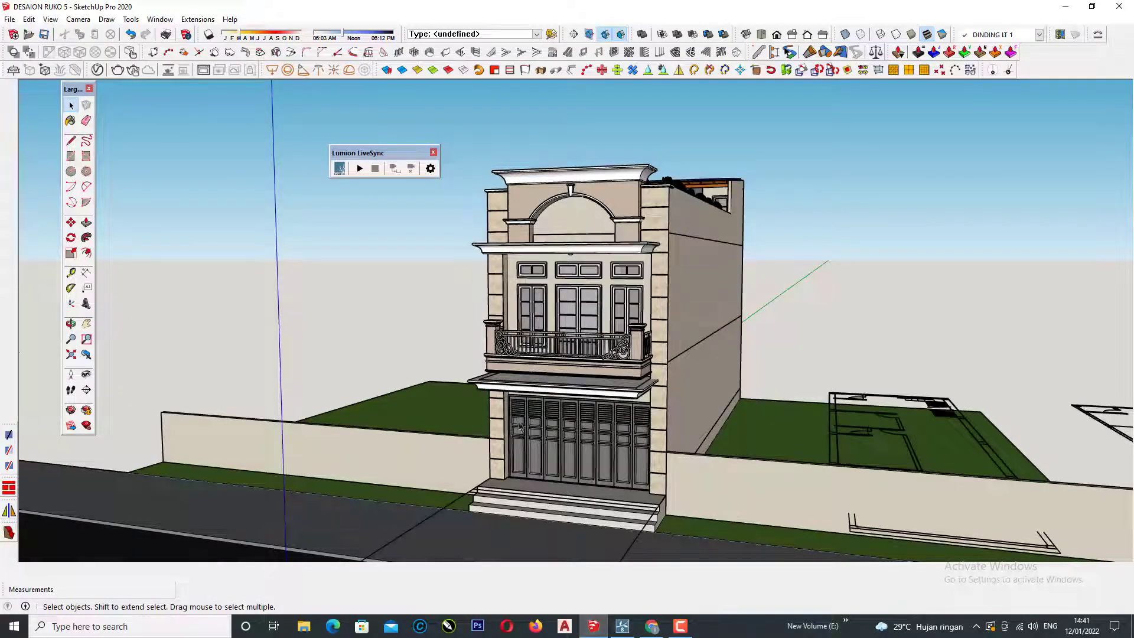
scroll(537, 423, "down", 2)
mouse_move(539, 424)
middle_mouse_down()
mouse_move(620, 447)
mouse_move(587, 462)
mouse_move(614, 427)
mouse_move(602, 424)
middle_mouse_up()
scroll(588, 462, "up", 1)
scroll(586, 463, "up", 1)
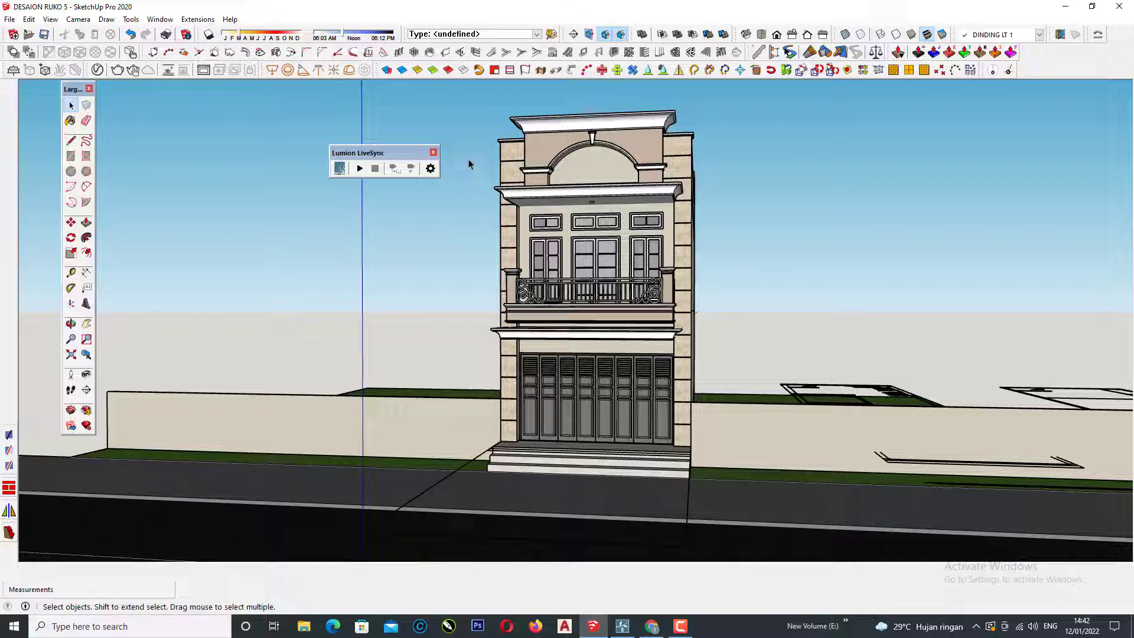
middle_click_drag(552, 264, 564, 264)
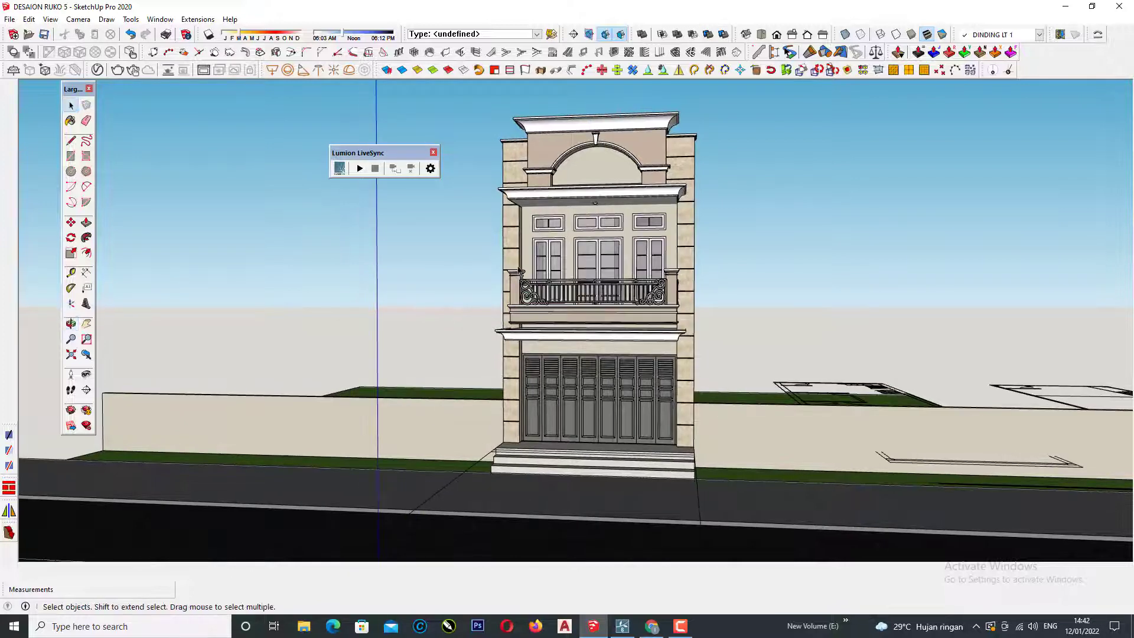
Reposition the Lumion LiveSync panel near the building, then bring up Chrome's '3d warehouse' results
left_click_drag(370, 154, 808, 176)
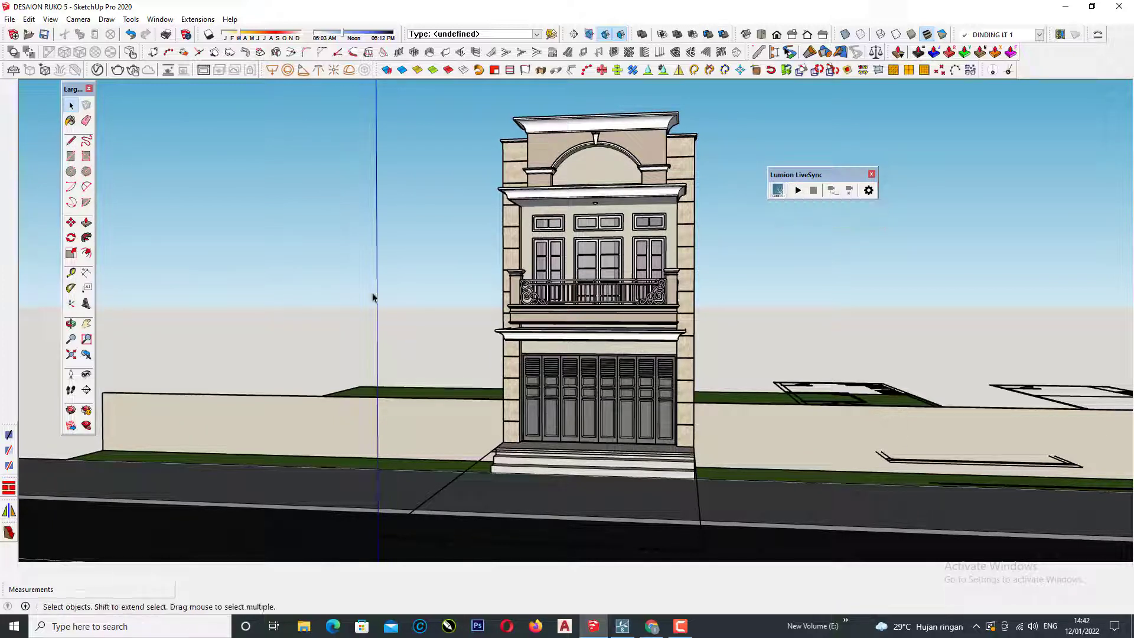
left_click_drag(791, 175, 320, 158)
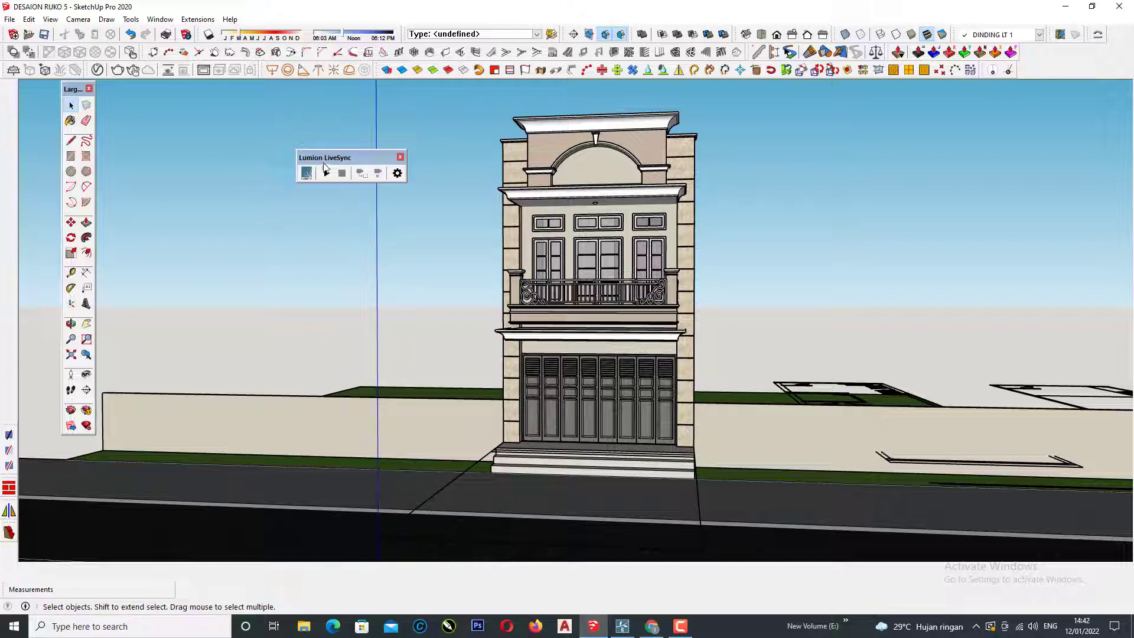
left_click_drag(338, 152, 356, 138)
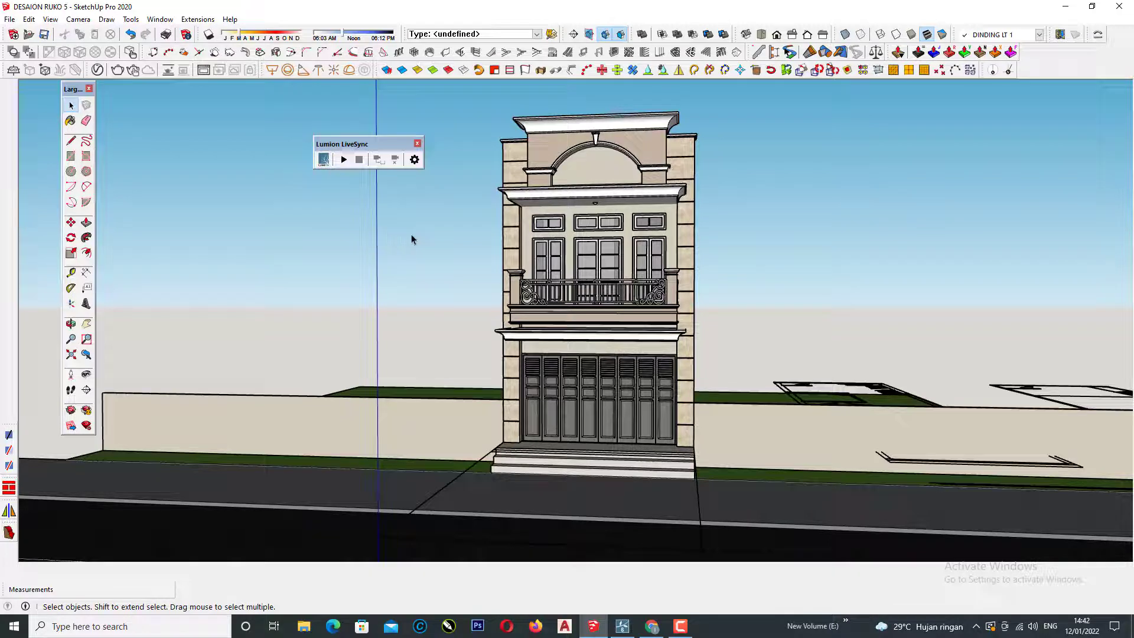
scroll(413, 266, "up", 2)
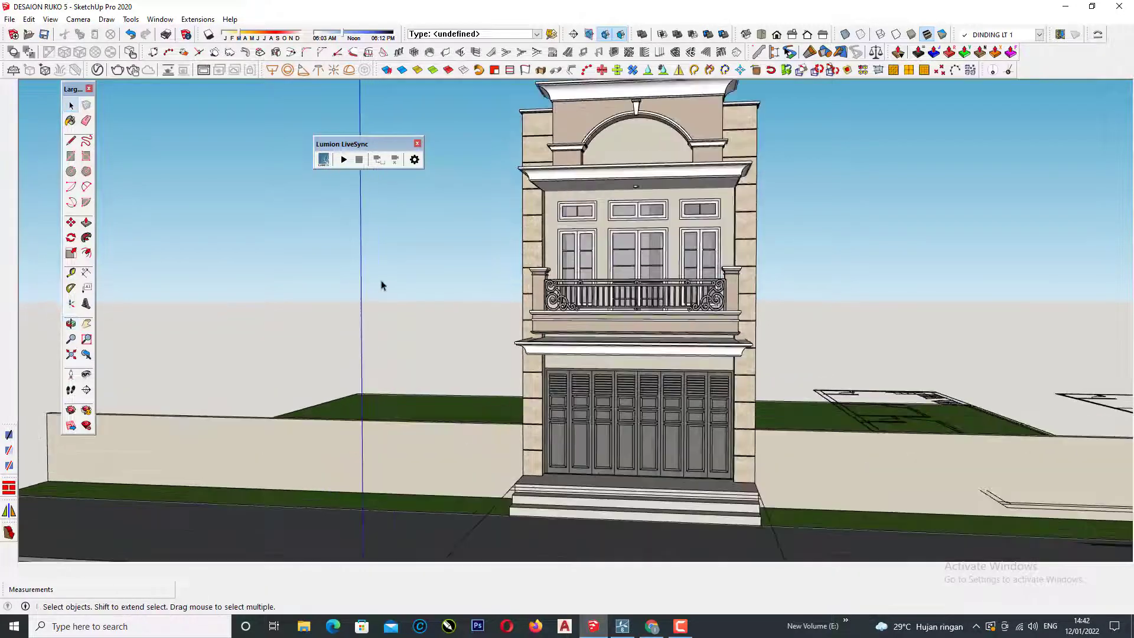
mouse_move(544, 339)
middle_mouse_down()
mouse_move(661, 390)
mouse_move(596, 346)
mouse_move(623, 337)
middle_mouse_up()
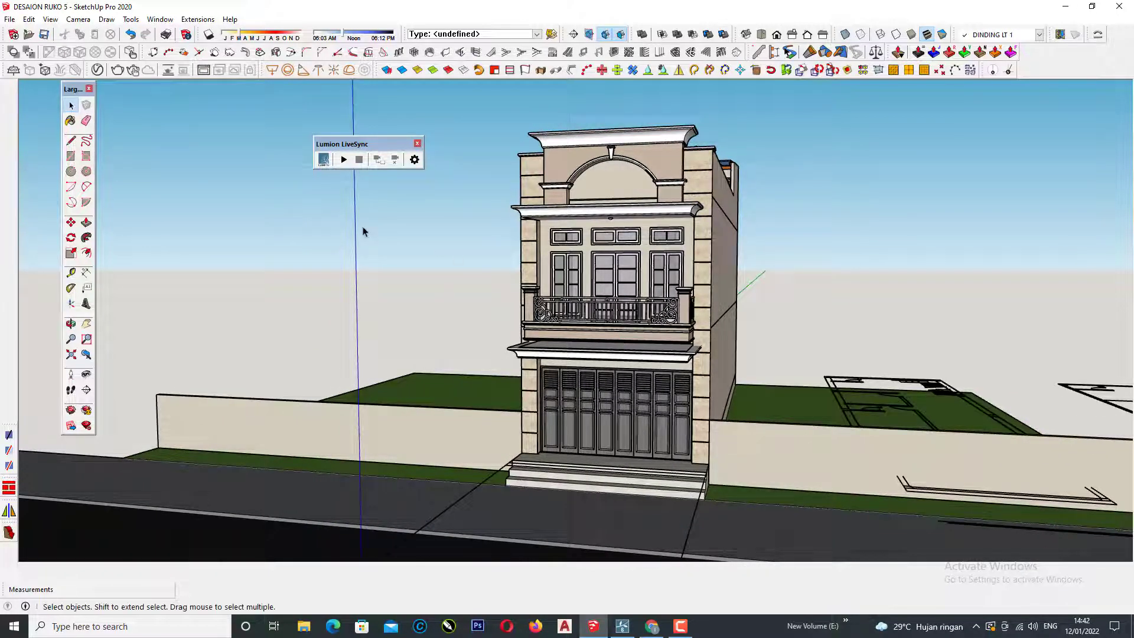
left_click_drag(338, 142, 384, 141)
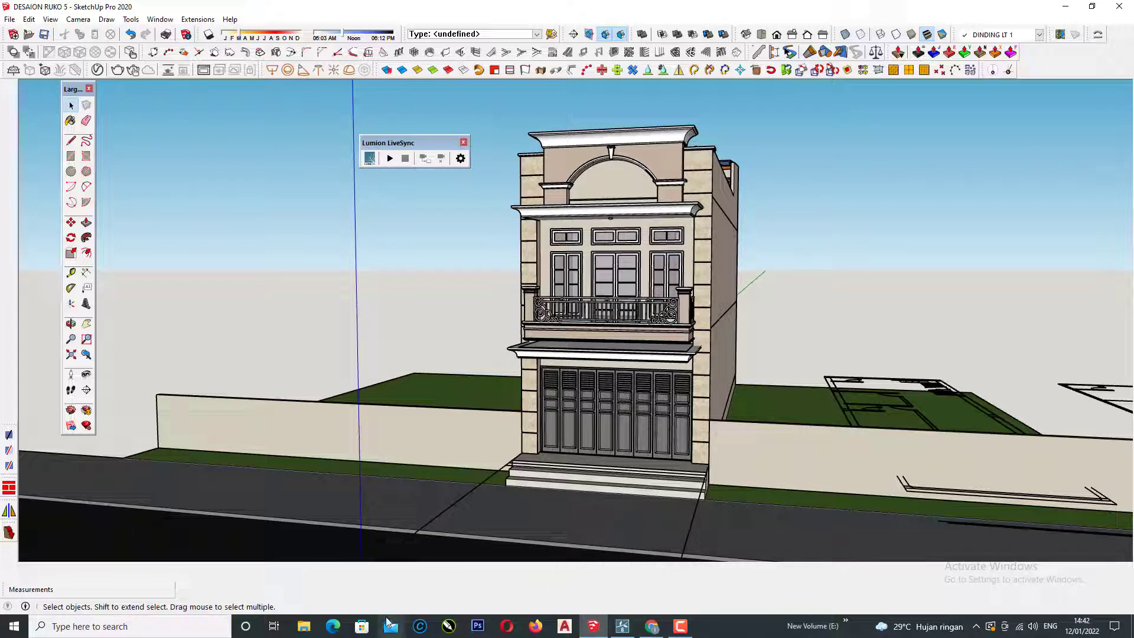
left_click(652, 626)
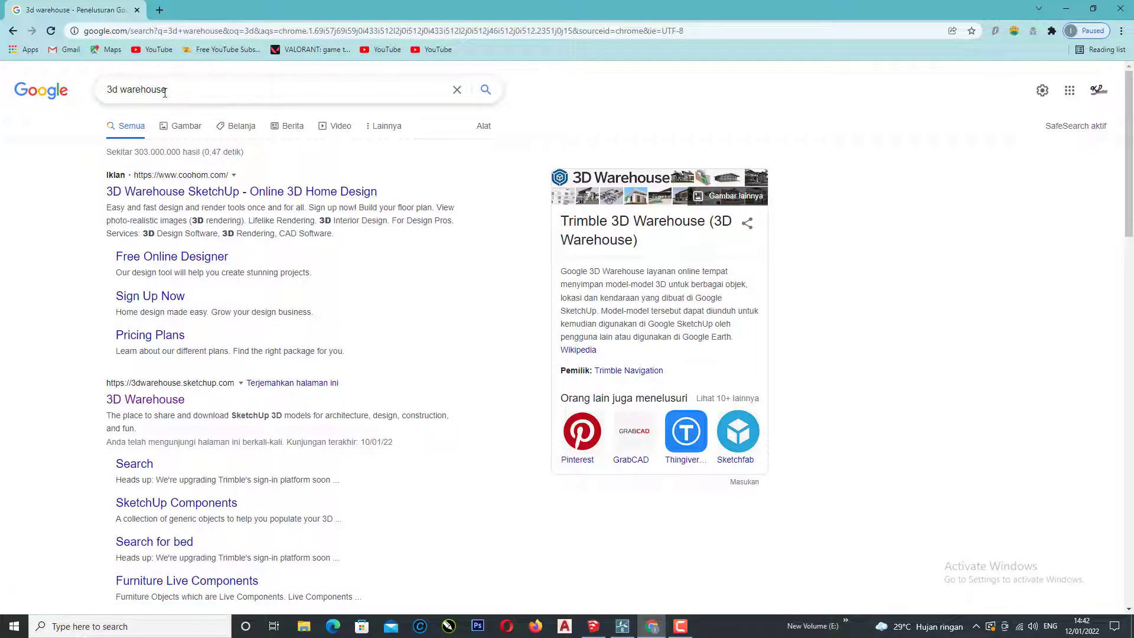
Search Google for 'extension warehouse' and open the SketchUp Extension Warehouse site
left_click_drag(168, 90, 90, 94)
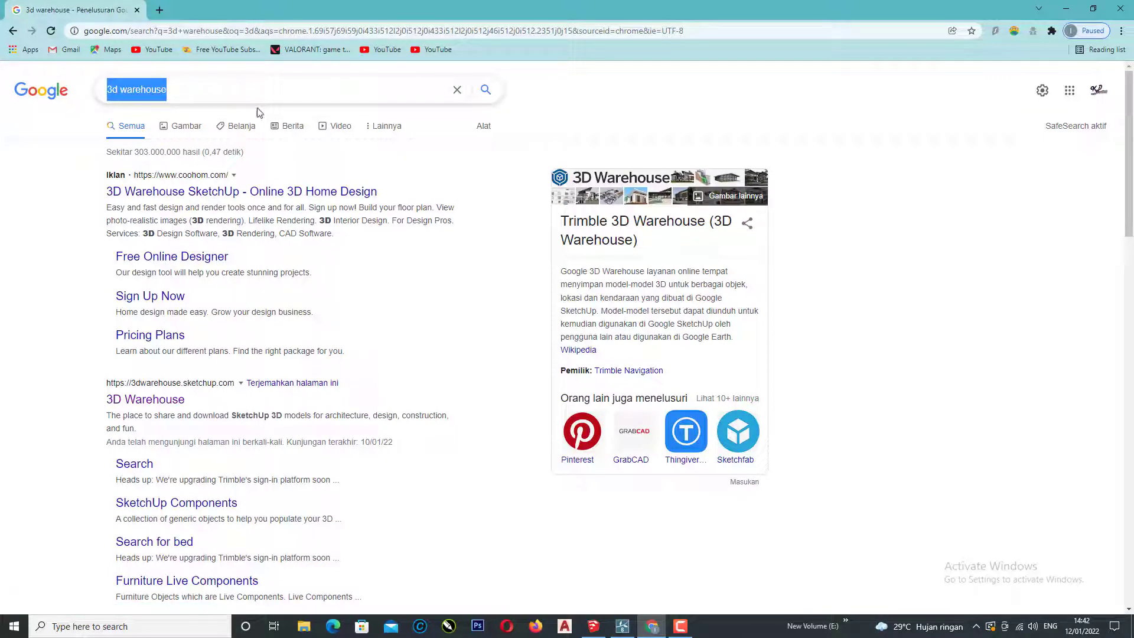
key("BackSpace")
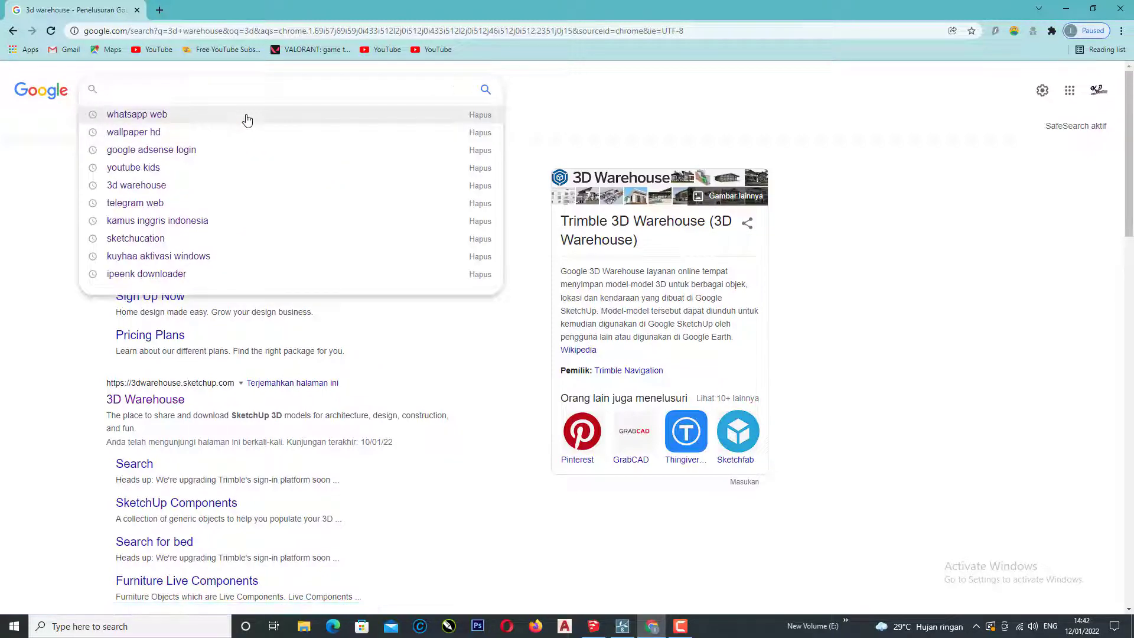
type("exte")
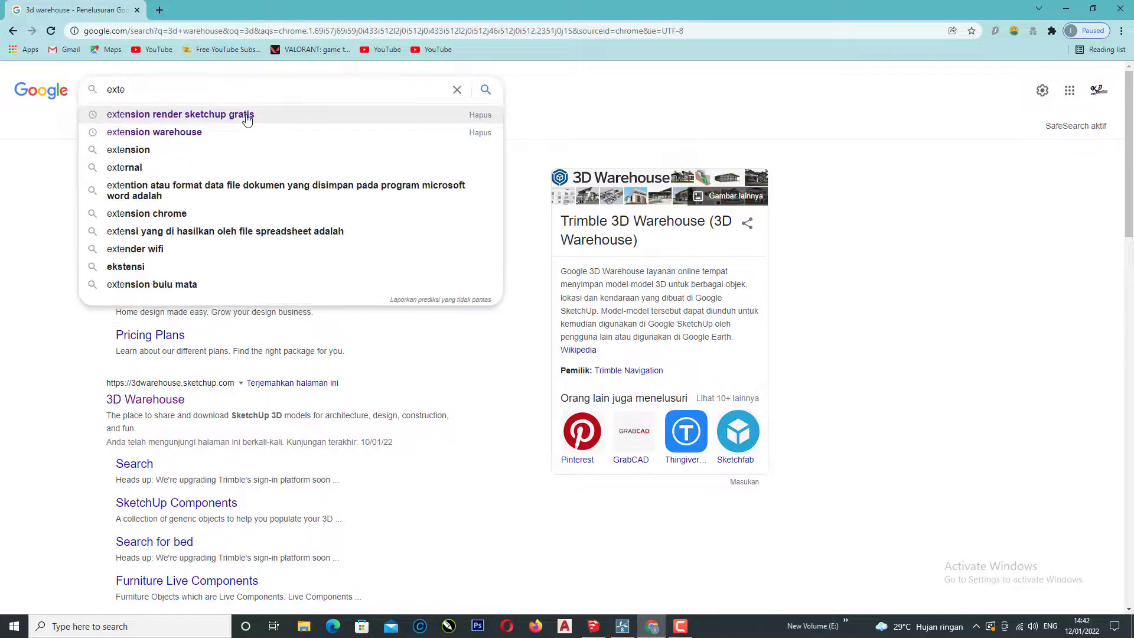
left_click(155, 132)
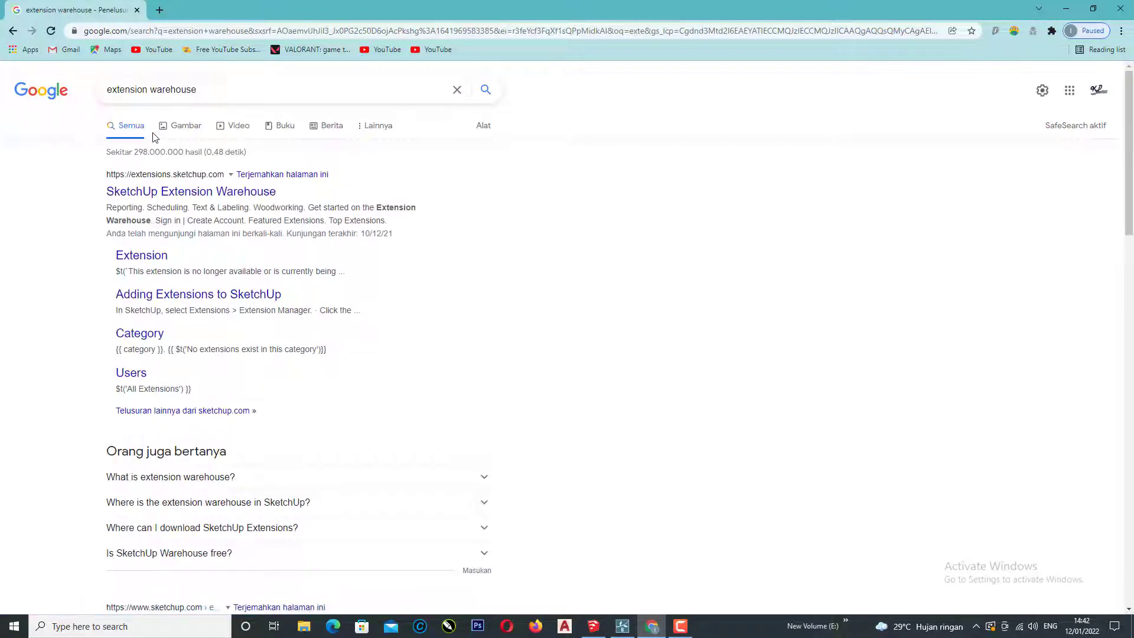
left_click(162, 193)
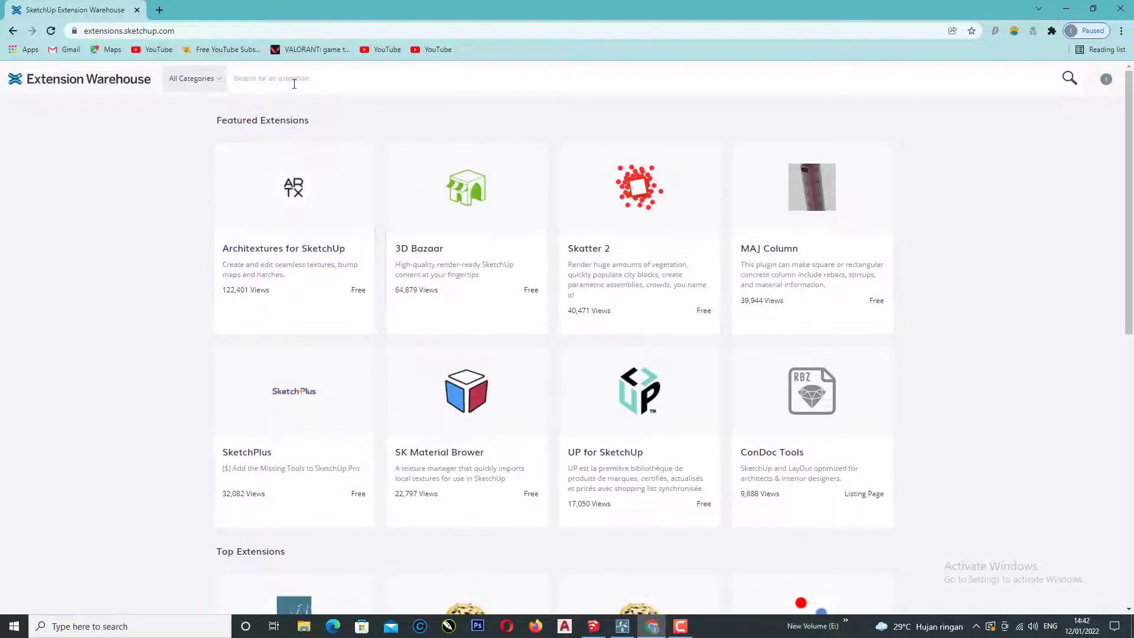
Enter 'lumion' in the Extension Warehouse search to list 'lumion livesync for sketchup'
left_click(296, 78)
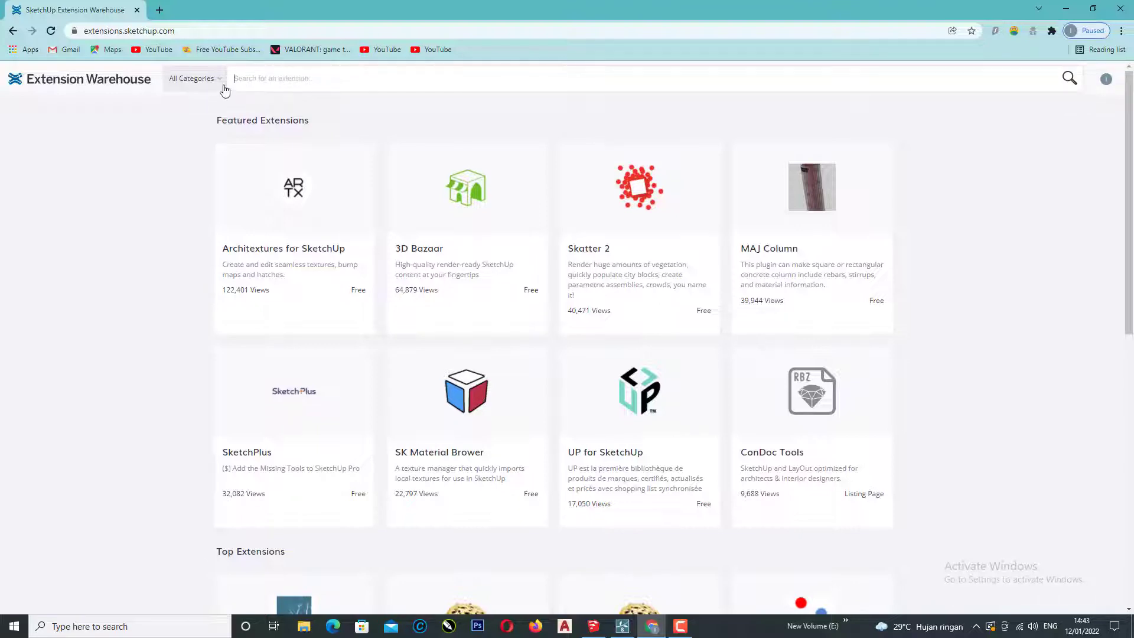
left_click(221, 83)
left_click(417, 76)
left_click(596, 627)
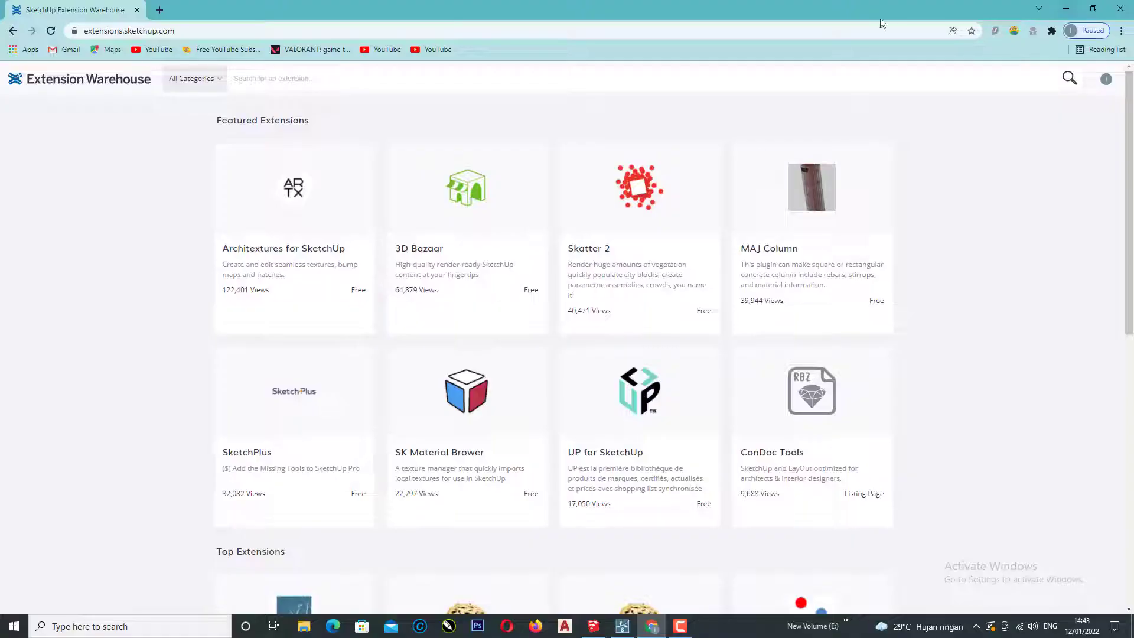
left_click(1065, 7)
left_click(341, 73)
type("ion")
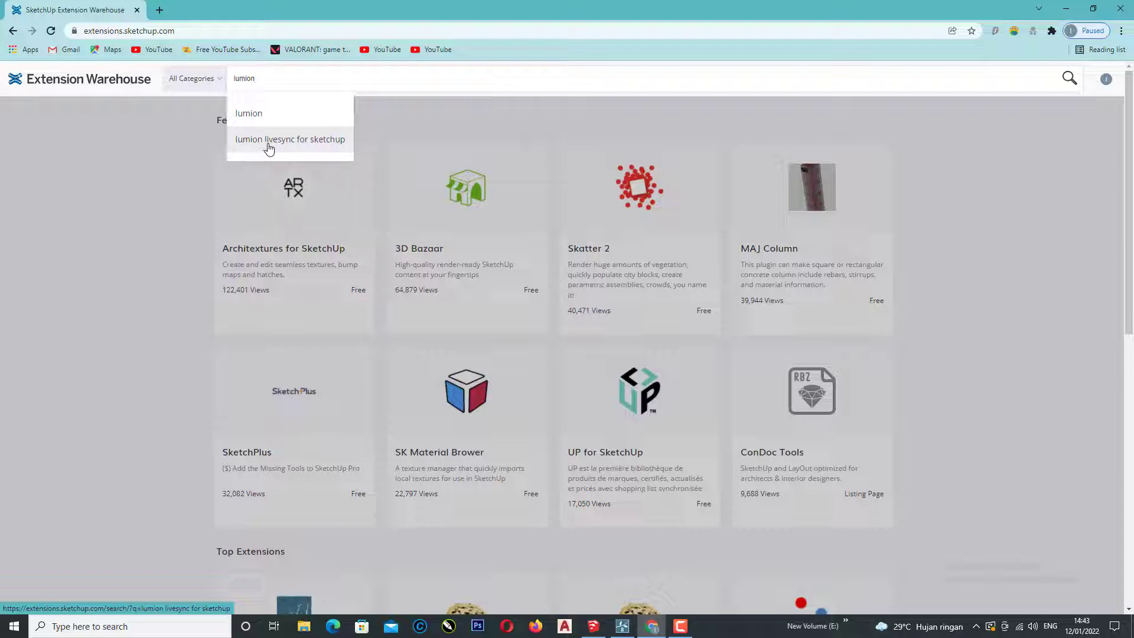
Open the Lumion LiveSync for SketchUp extension page and start its download
left_click(269, 147)
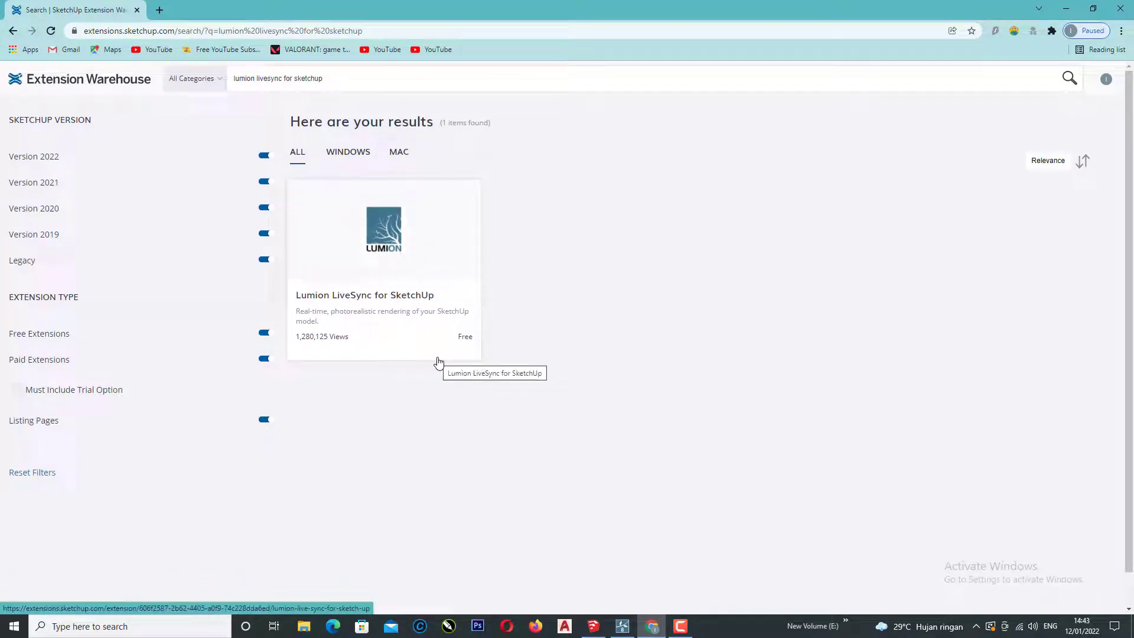
left_click(465, 337)
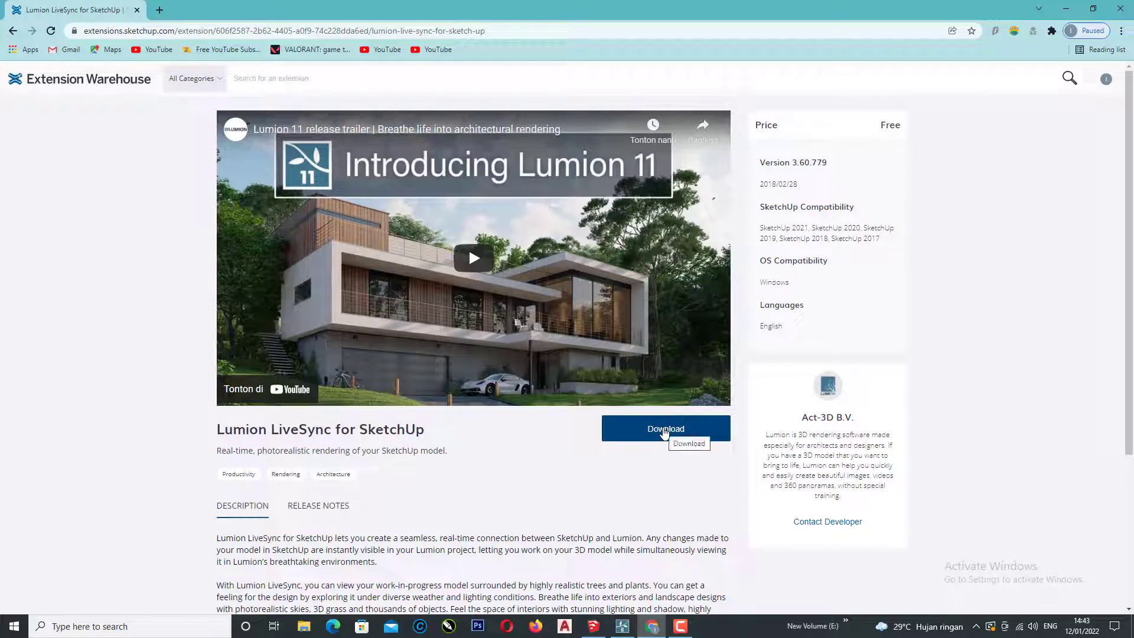
left_click(665, 432)
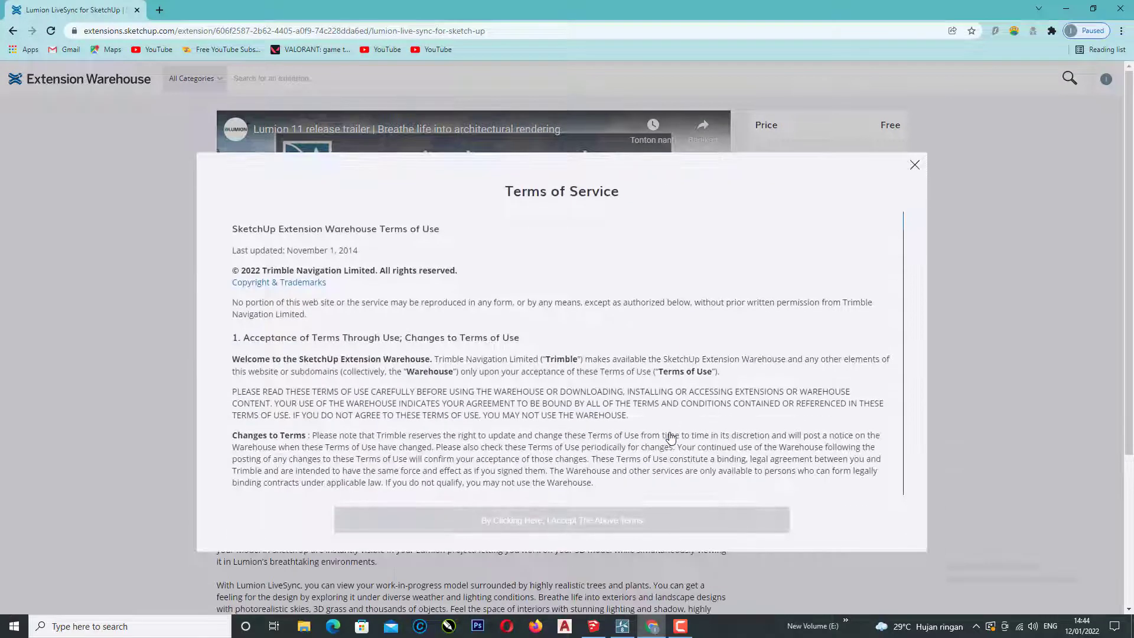
Scroll to the end of the Terms of Service and accept them
scroll(585, 501, "down", 2)
scroll(709, 440, "down", 3)
scroll(731, 441, "down", 3)
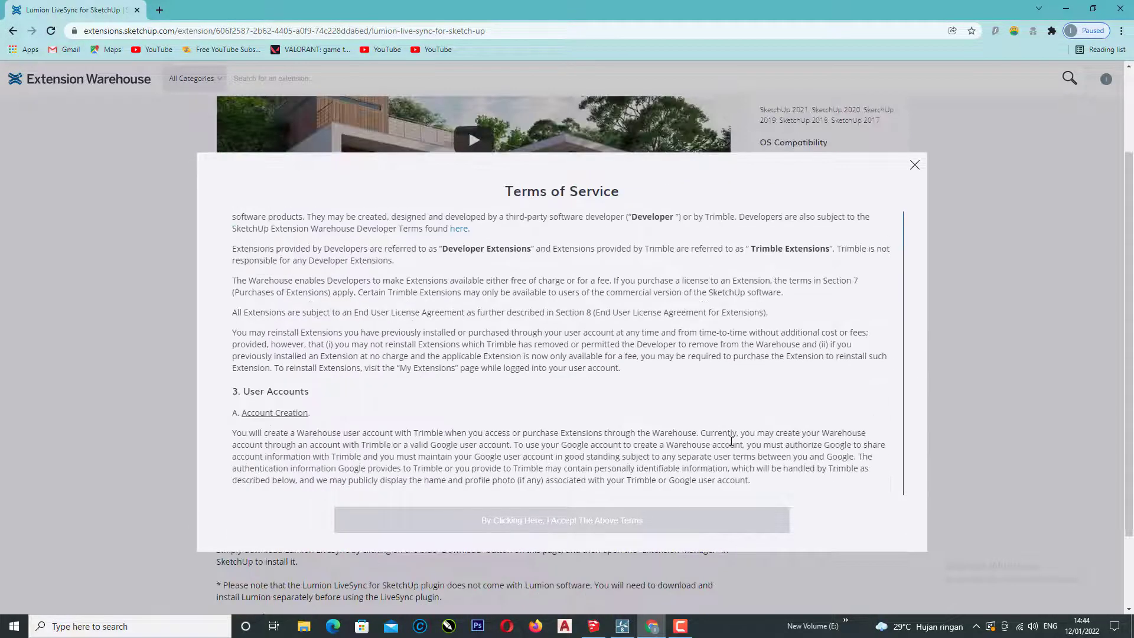
scroll(731, 441, "down", 5)
scroll(717, 425, "down", 5)
scroll(720, 428, "down", 5)
scroll(725, 433, "down", 5)
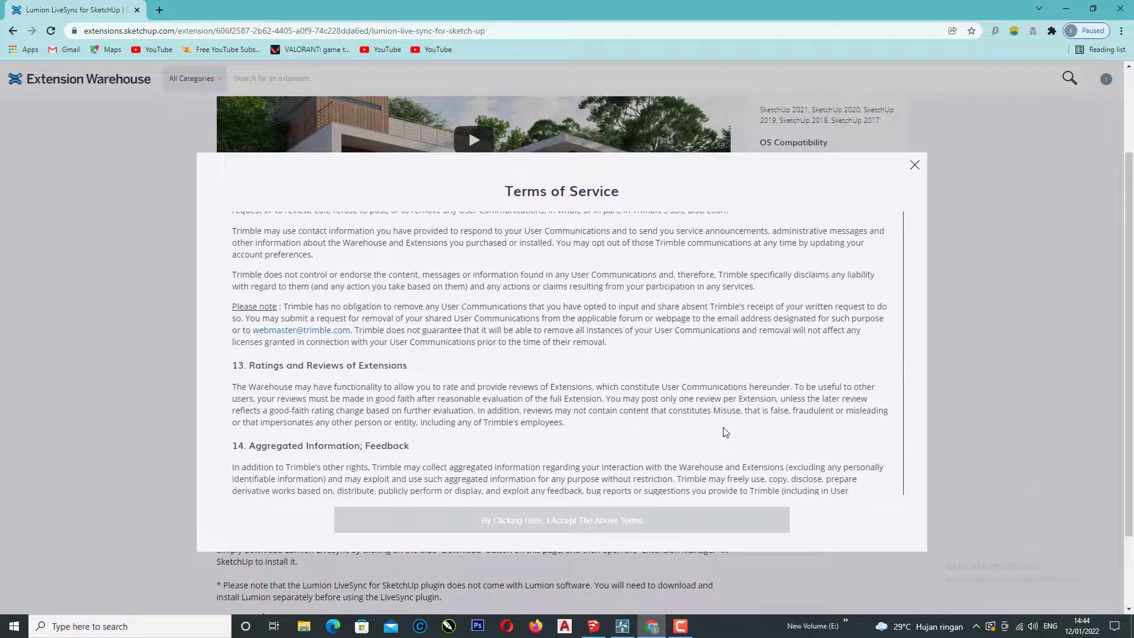
scroll(726, 431, "down", 5)
scroll(732, 431, "down", 5)
scroll(744, 430, "down", 5)
scroll(757, 428, "down", 5)
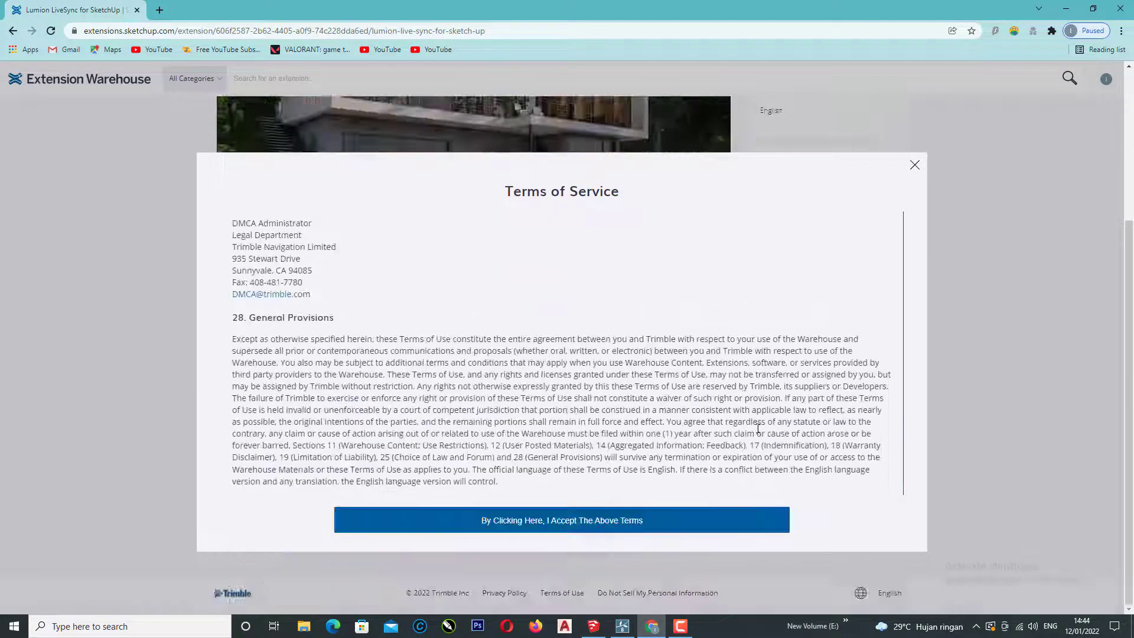
left_click(562, 528)
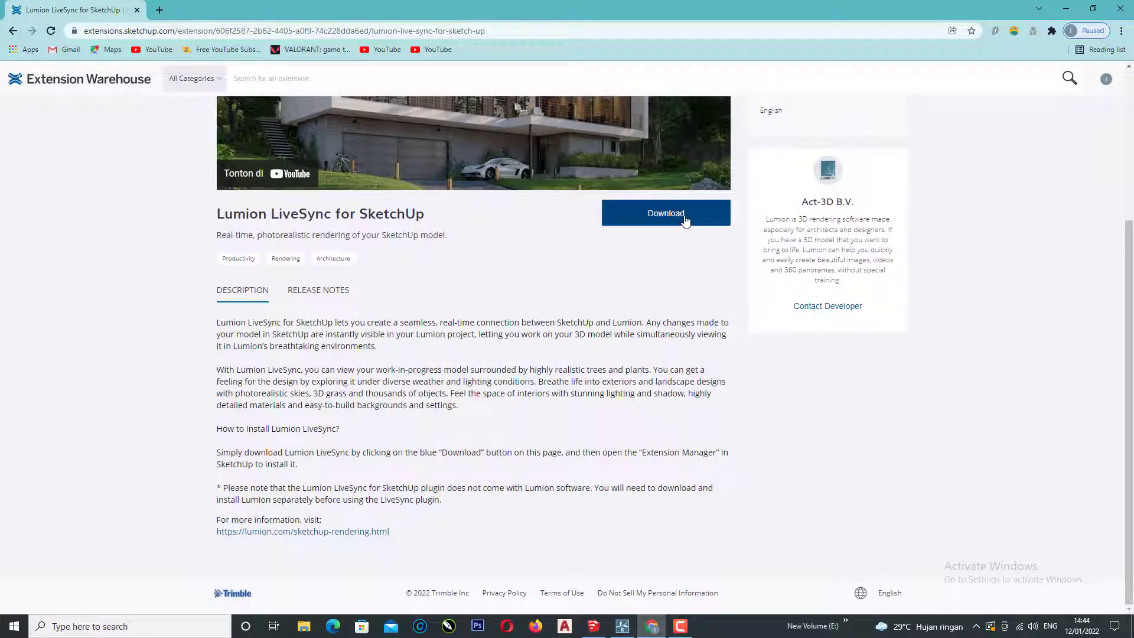
Download the Lumion LiveSync .rbz file and return to SketchUp
left_click(666, 220)
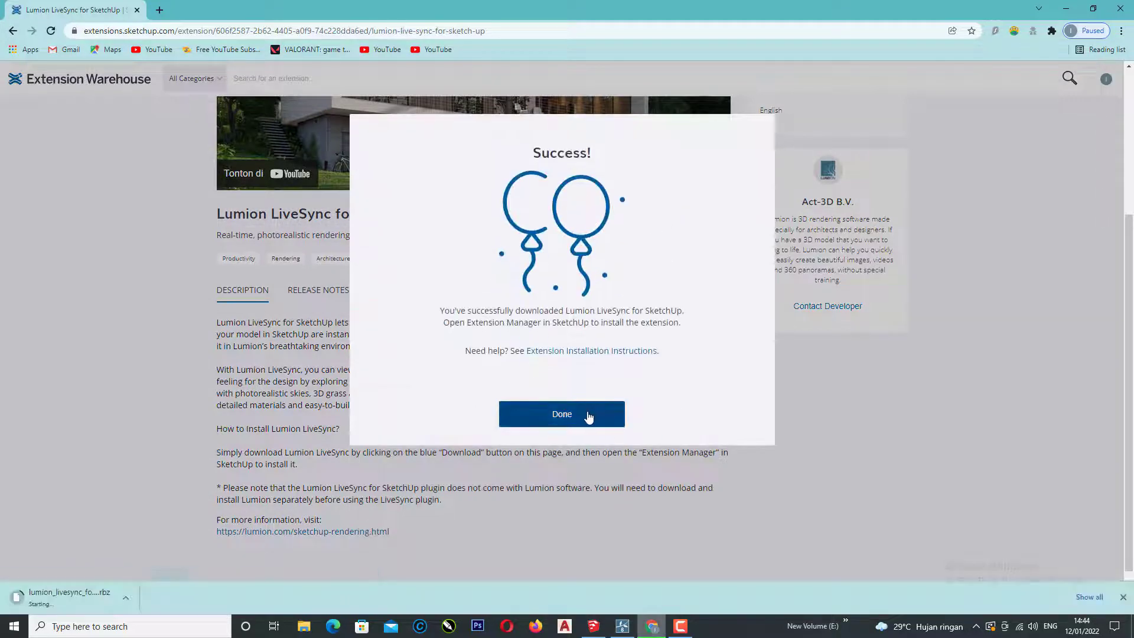
left_click(583, 417)
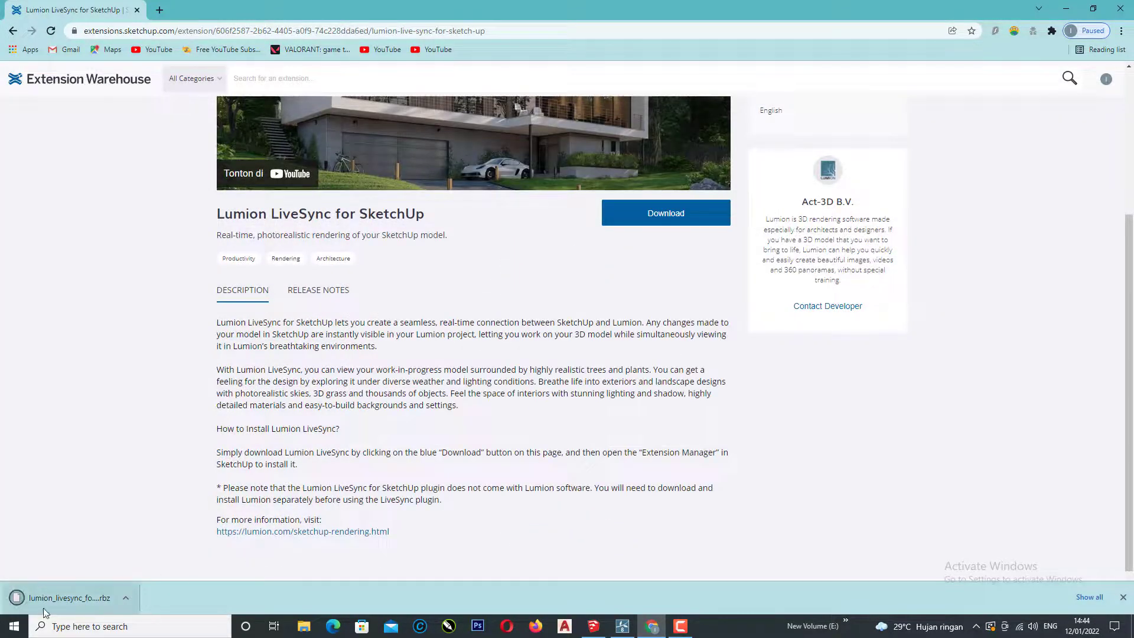
left_click(124, 598)
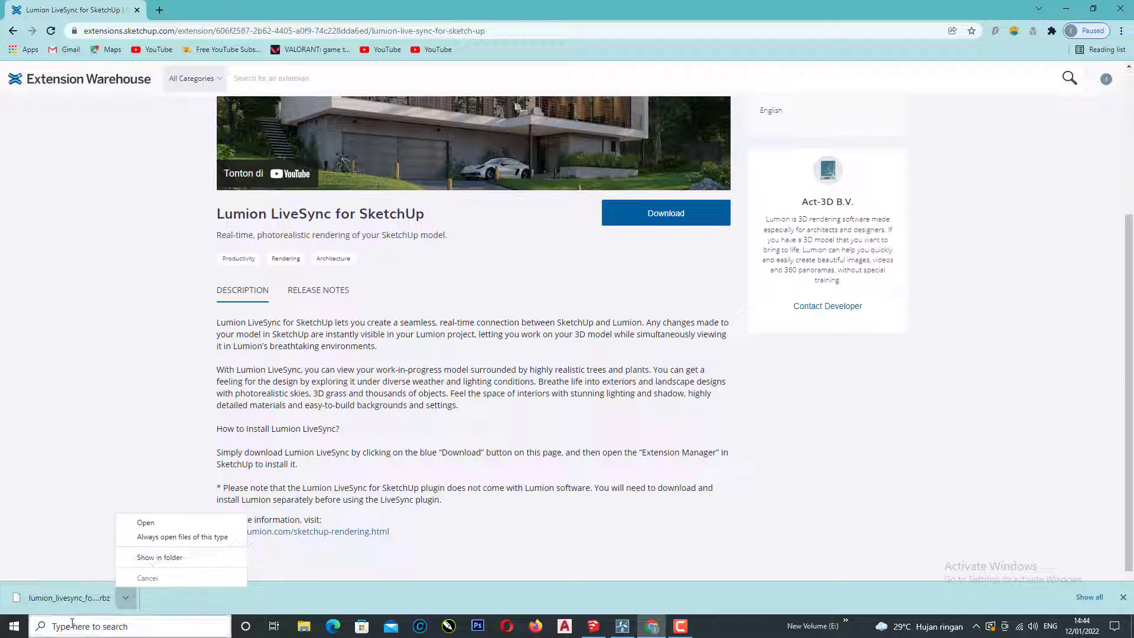
left_click(593, 626)
Open the Extension Manager from SketchUp's Window menu
scroll(542, 508, "down", 2)
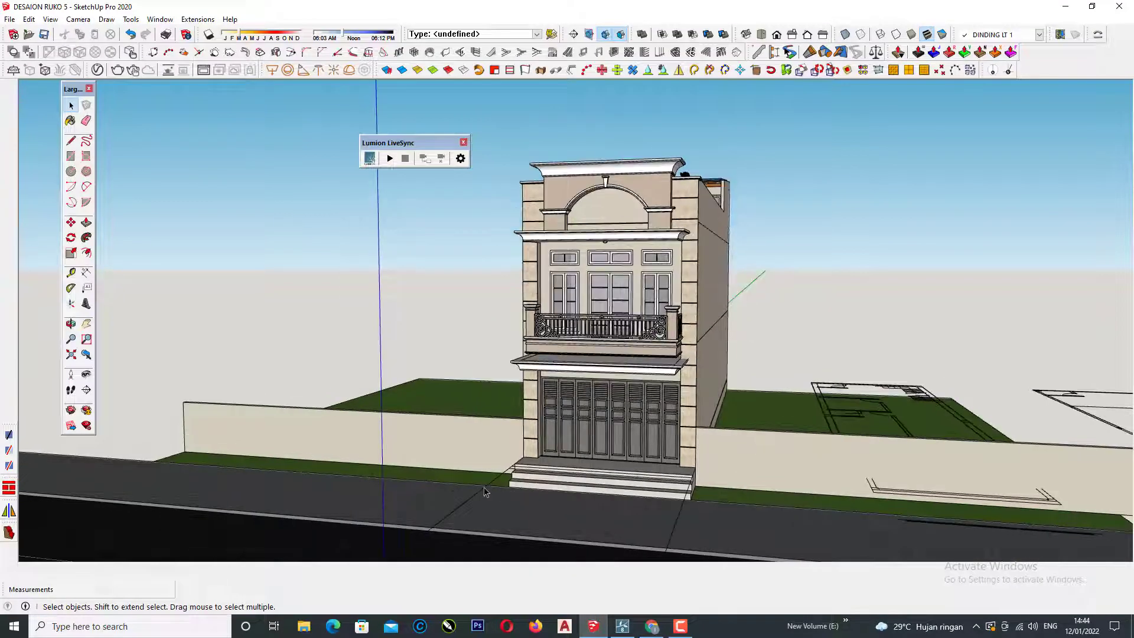
scroll(505, 355, "up", 1)
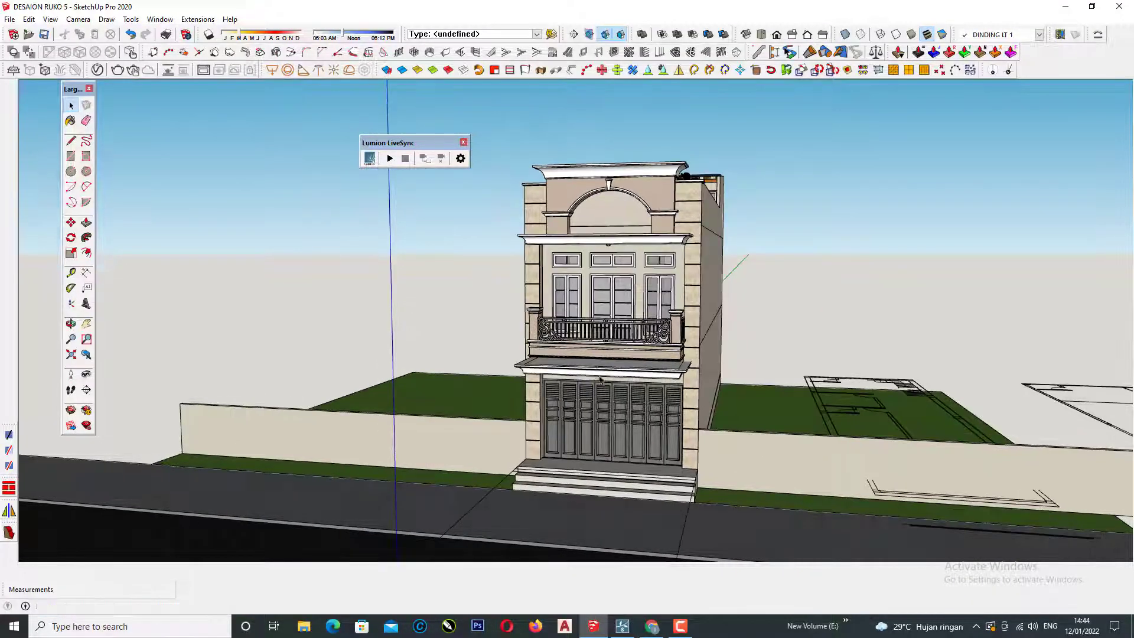
scroll(509, 356, "up", 1)
left_click(160, 20)
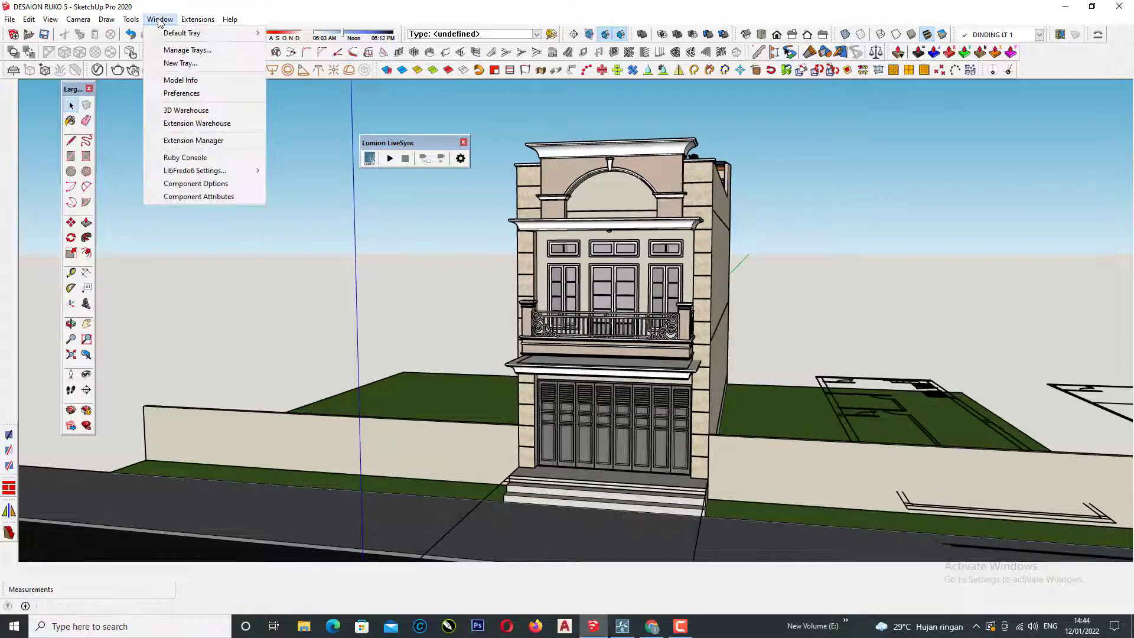
left_click(194, 141)
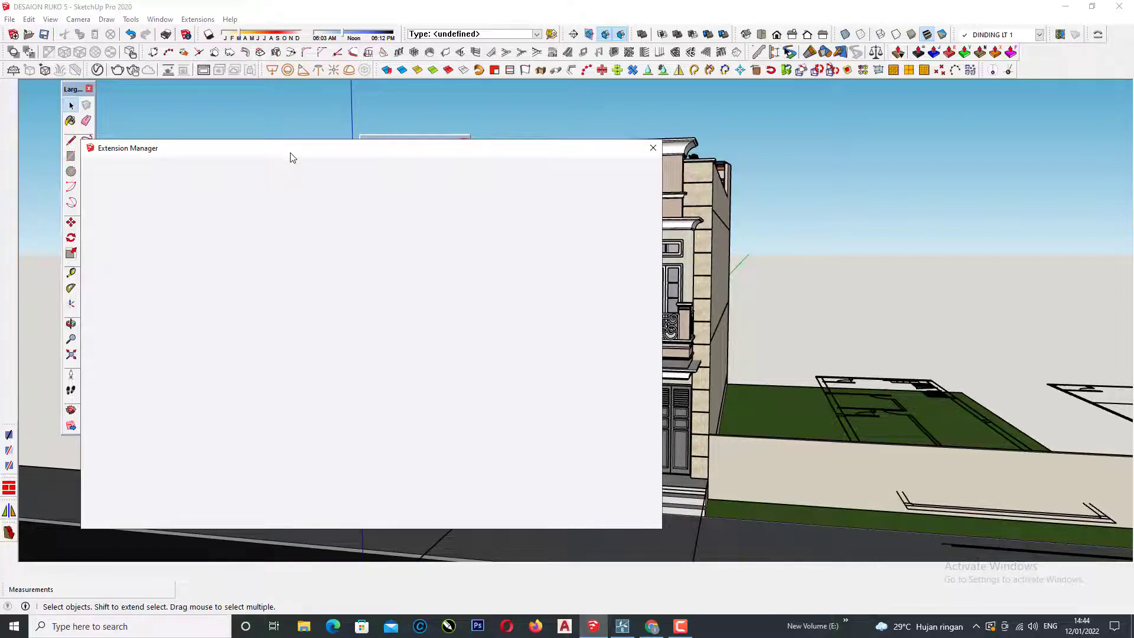
left_click_drag(288, 156, 368, 118)
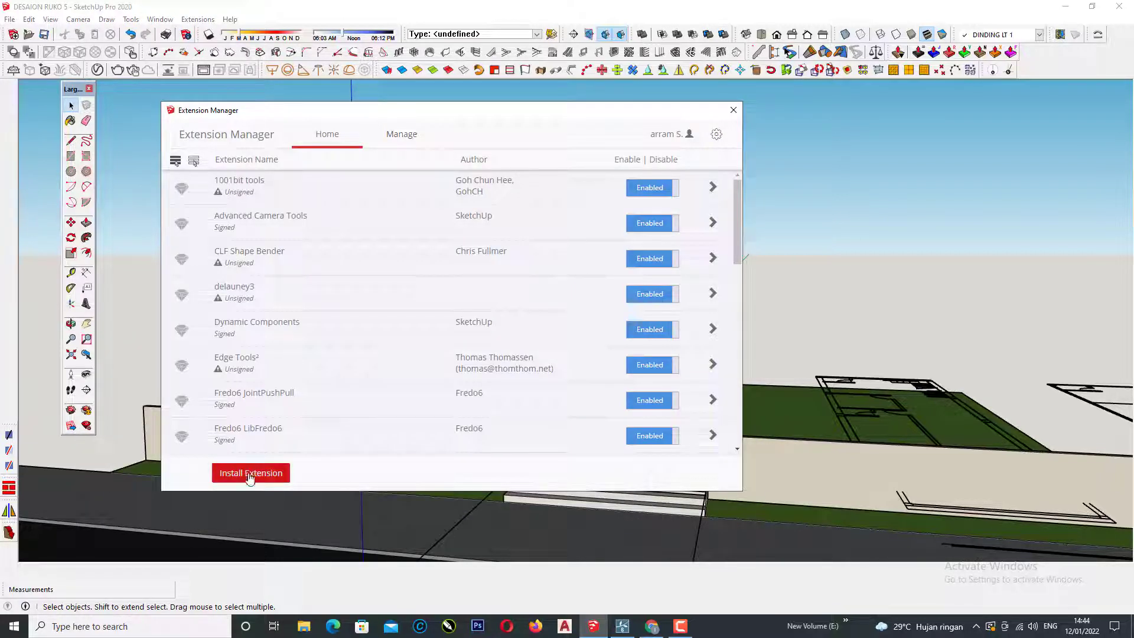
Install lumion_livesync_for_sketchup_3.60.779.rbz from Downloads and close the Extension Manager
left_click(248, 476)
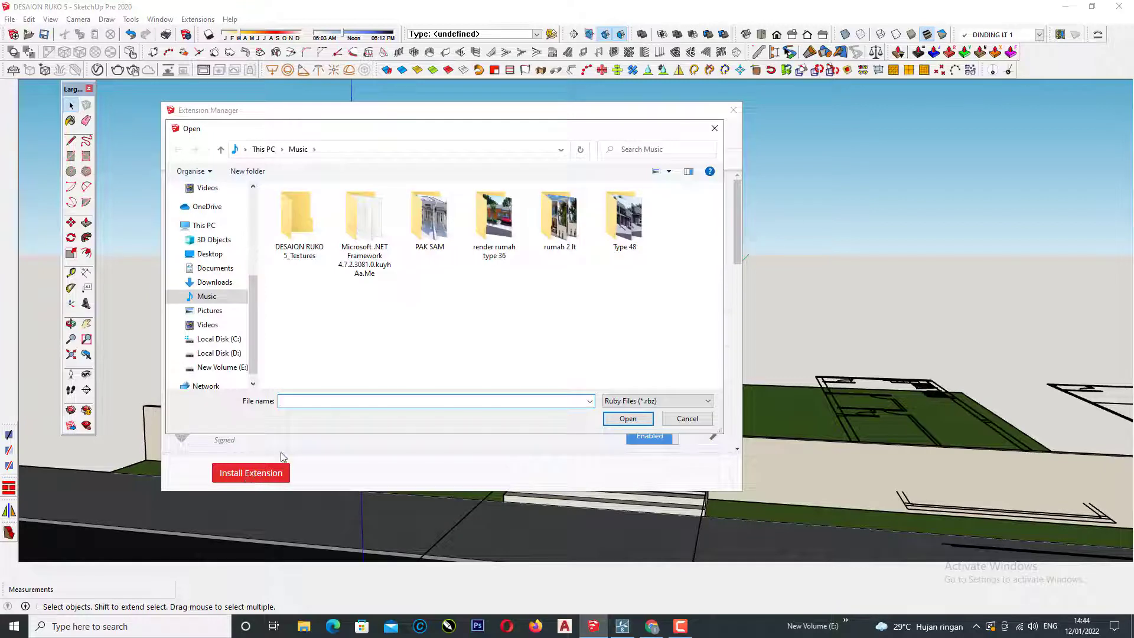
left_click_drag(252, 283, 249, 203)
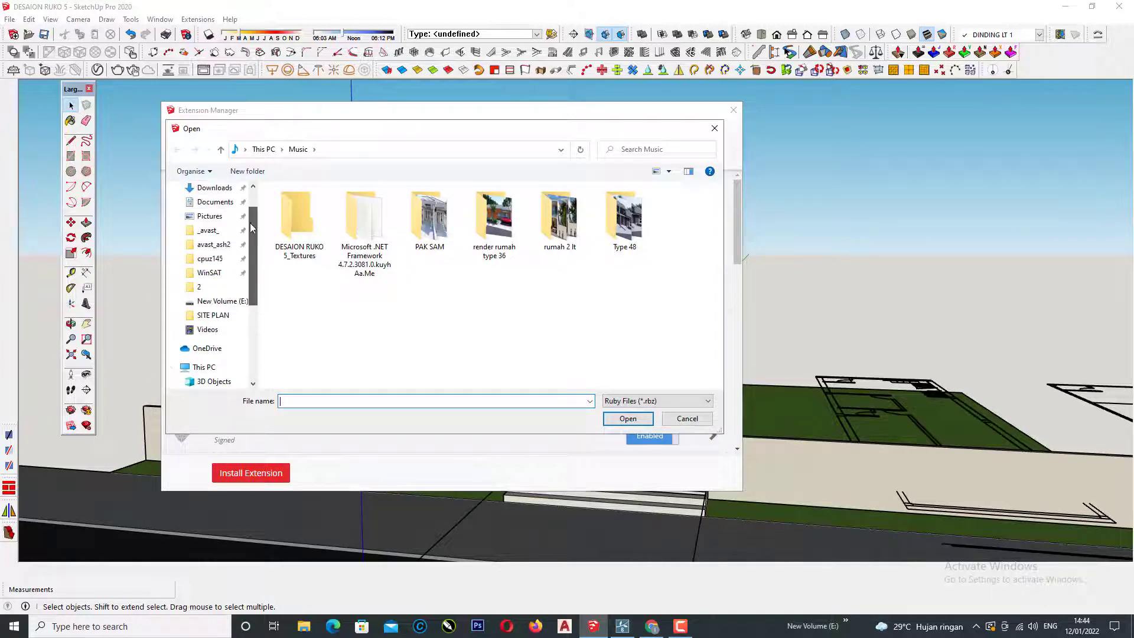
left_click(214, 226)
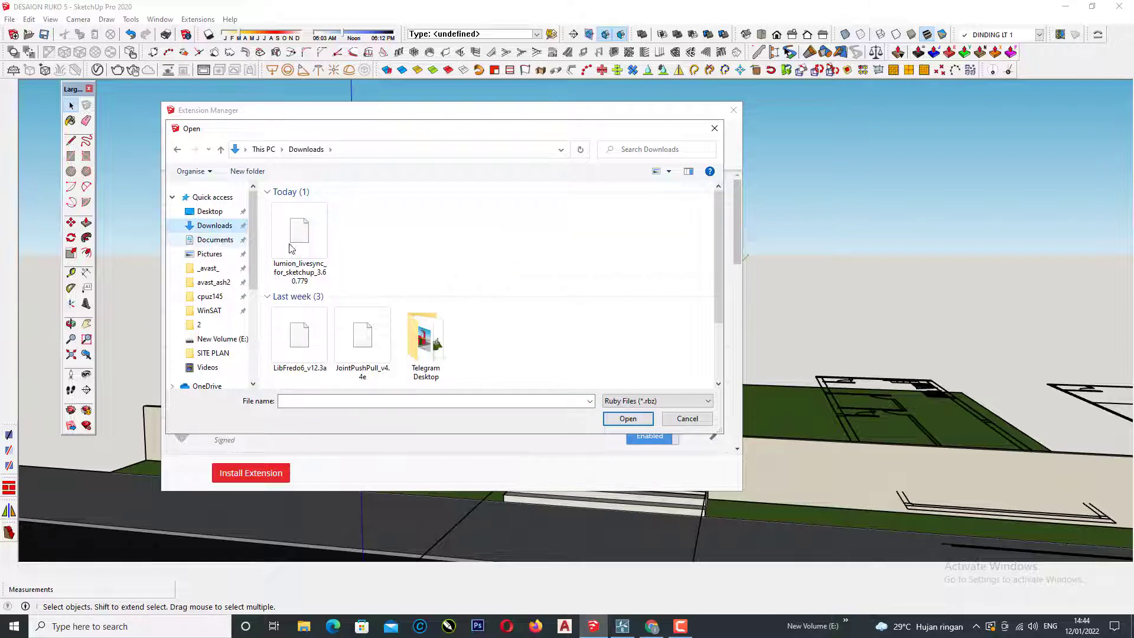
left_click(316, 250)
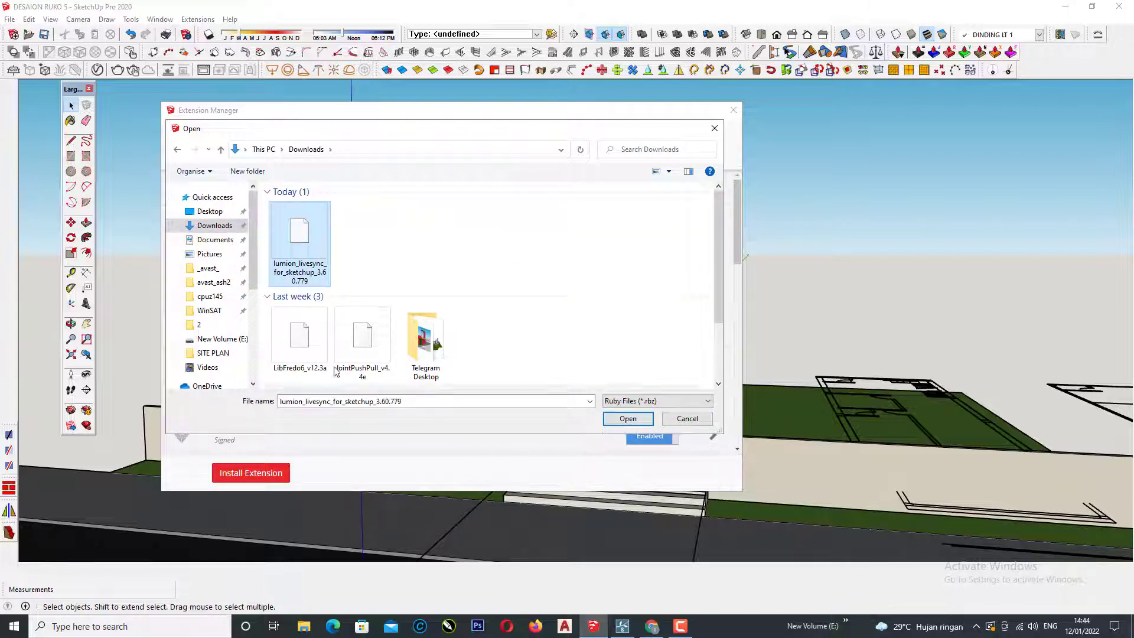
left_click(714, 127)
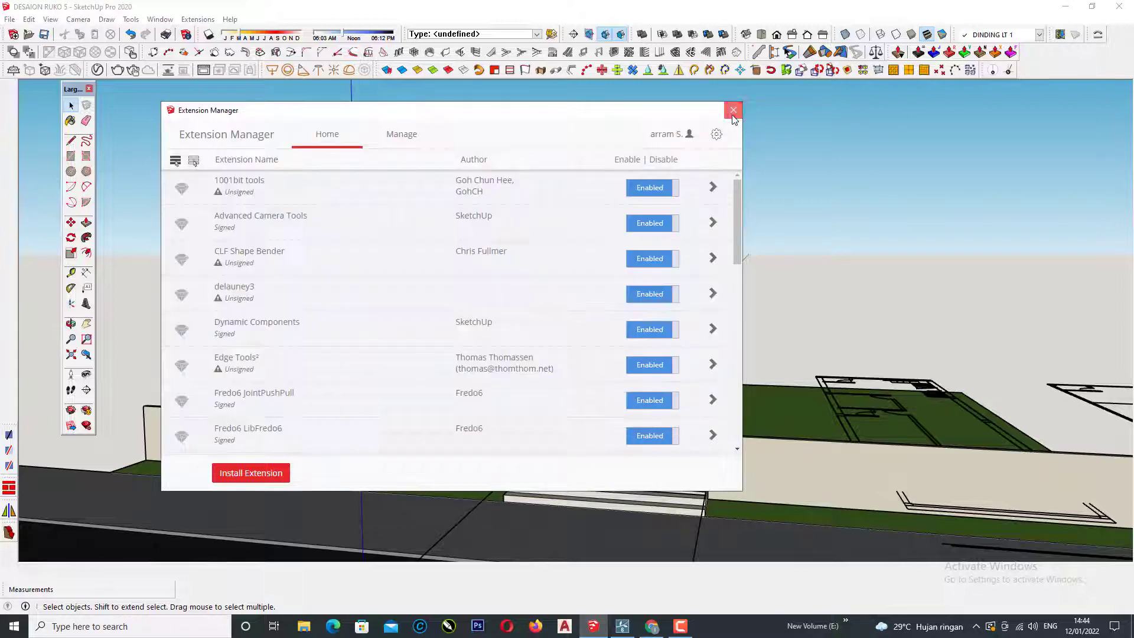
left_click(733, 110)
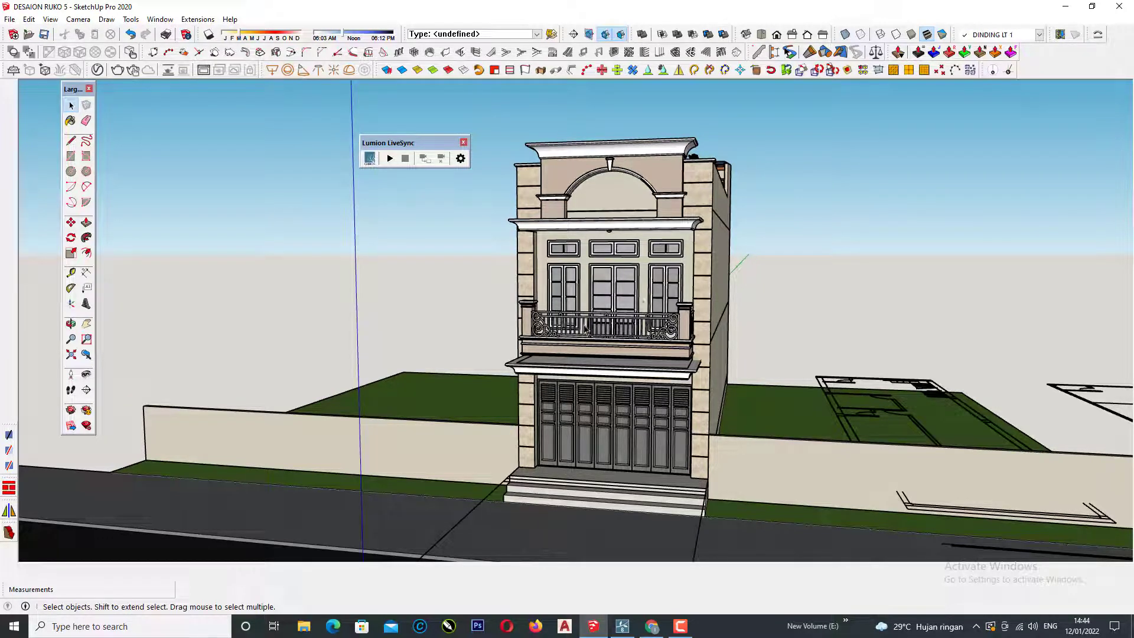
left_click_drag(424, 142, 348, 143)
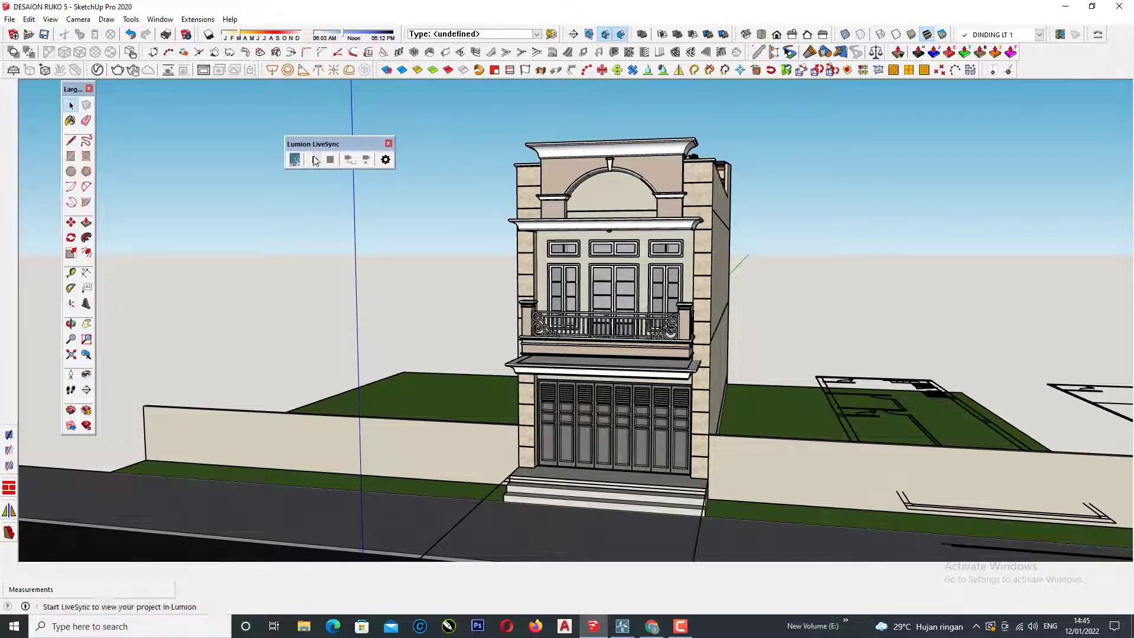
left_click(300, 160)
left_click(300, 163)
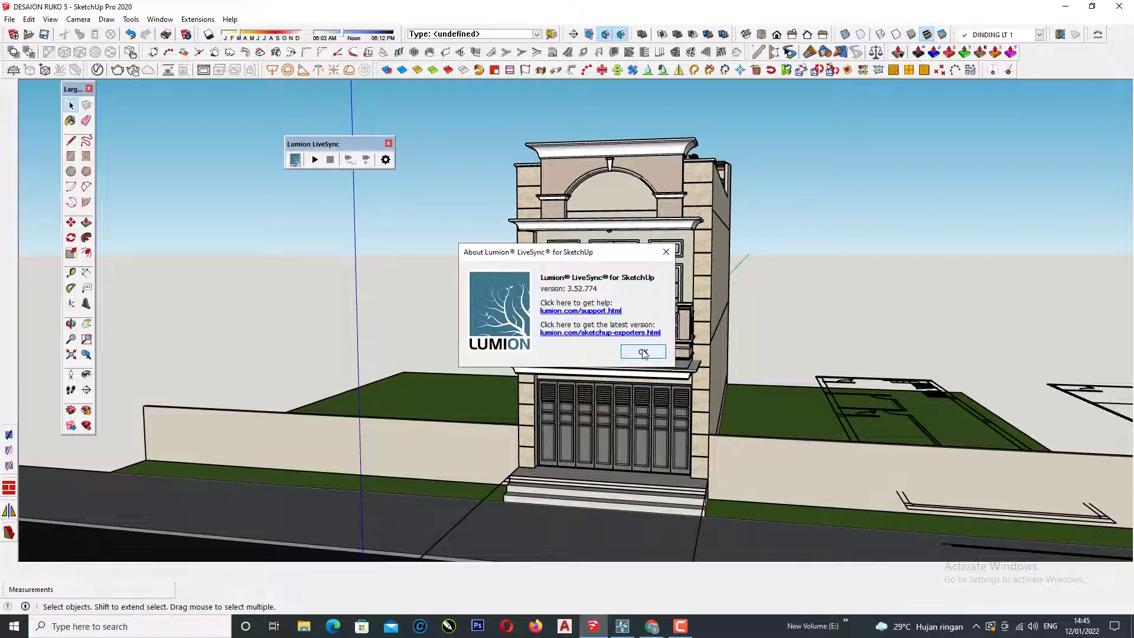
left_click(641, 351)
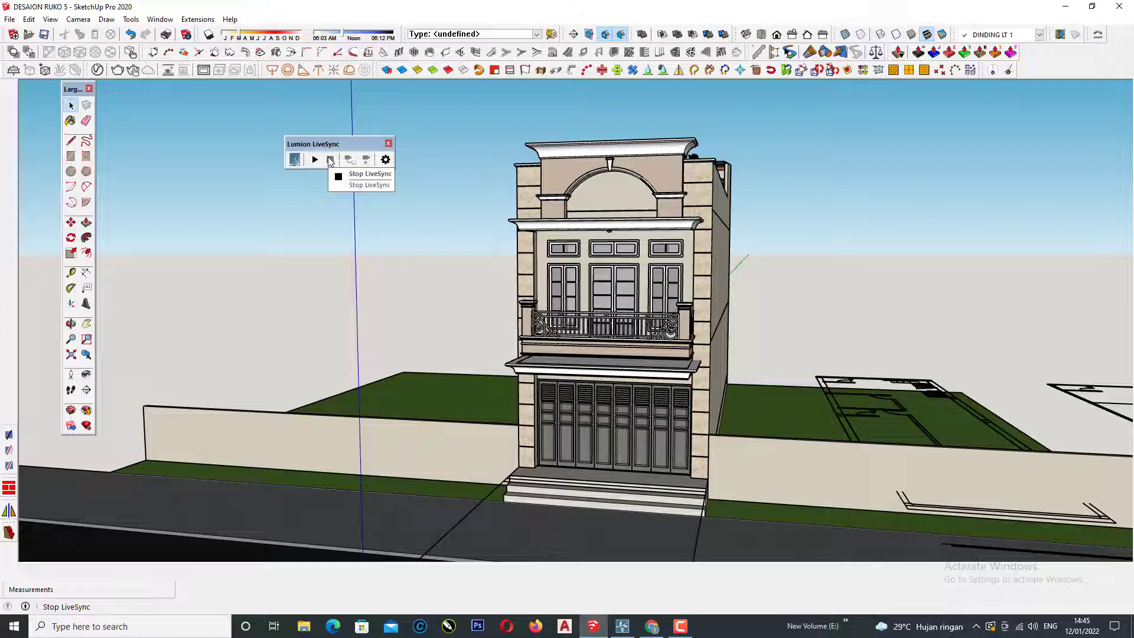
left_click(386, 160)
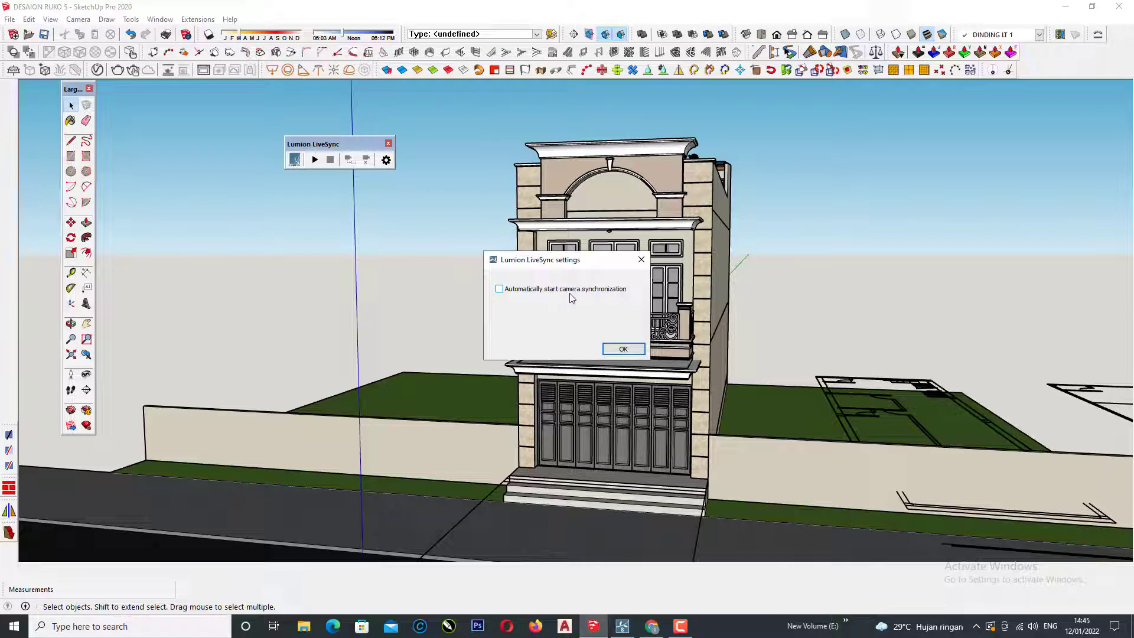
left_click(640, 259)
scroll(630, 369, "down", 2)
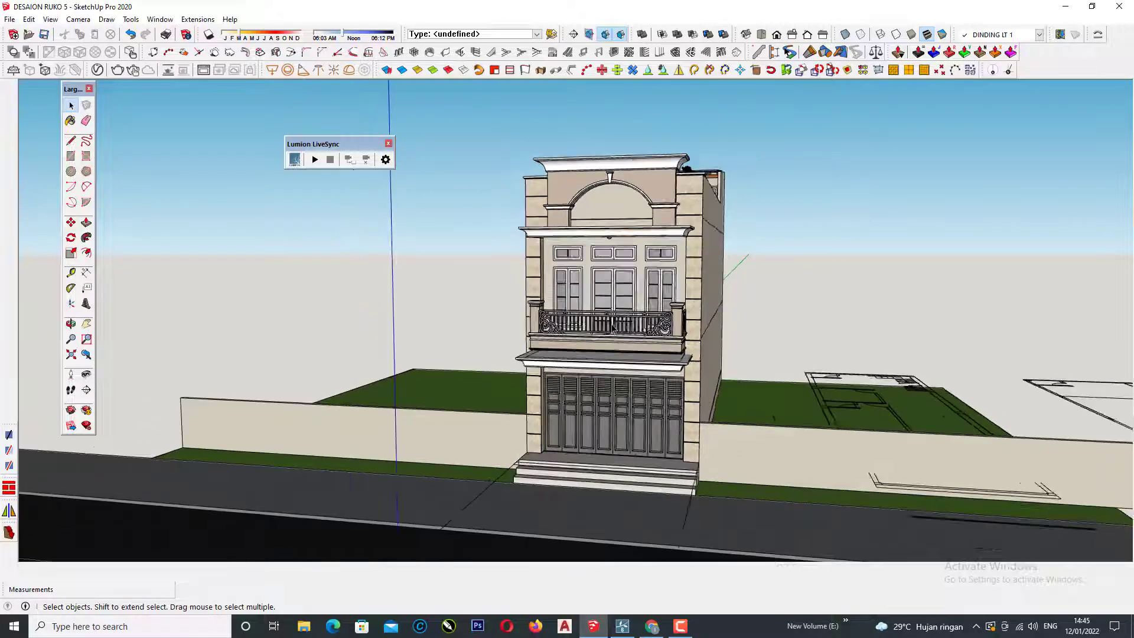
scroll(630, 369, "down", 2)
mouse_move(631, 369)
middle_mouse_down()
mouse_move(627, 408)
mouse_move(620, 199)
mouse_move(581, 275)
middle_mouse_up()
scroll(620, 200, "up", 3)
scroll(621, 200, "up", 3)
scroll(621, 200, "up", 2)
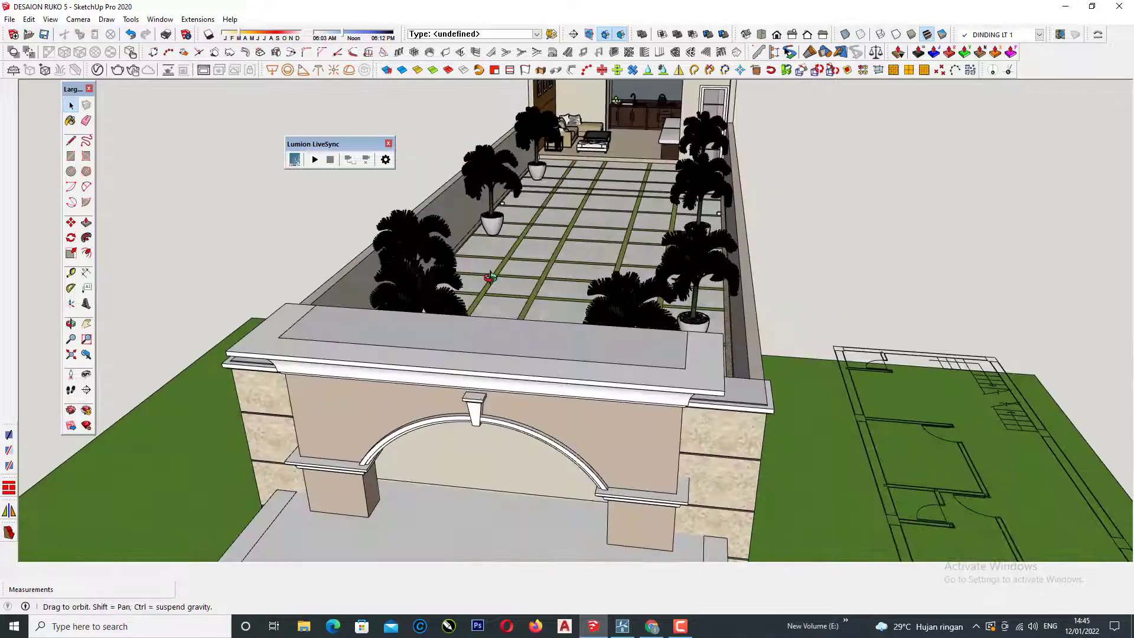
scroll(581, 275, "down", 3)
scroll(583, 307, "down", 2)
scroll(586, 339, "down", 2)
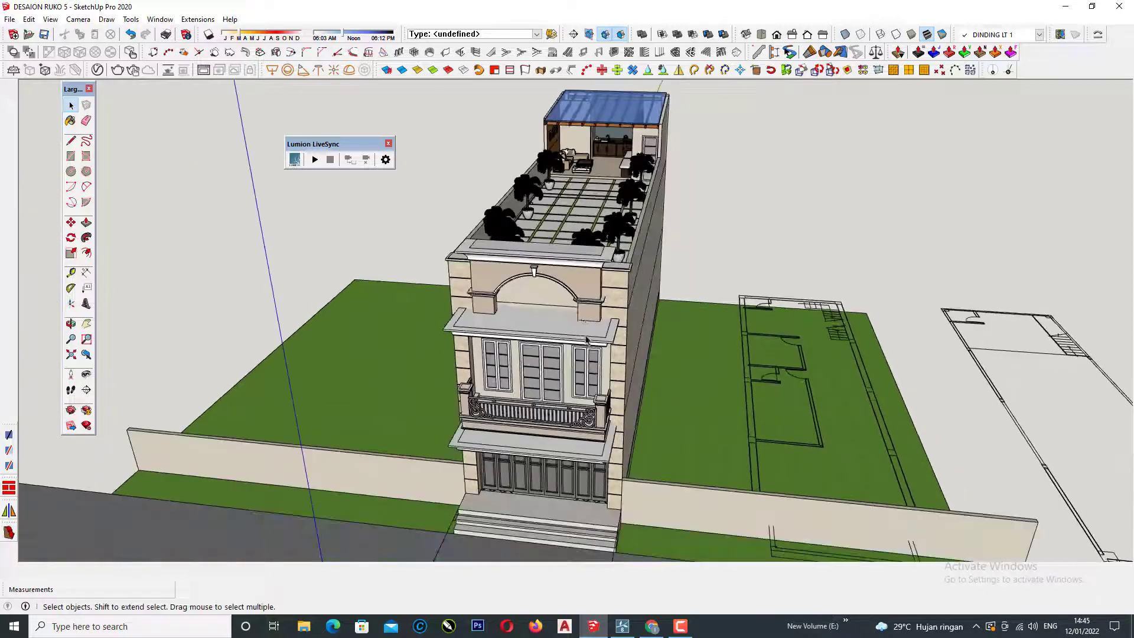
middle_click_drag(549, 328, 584, 354)
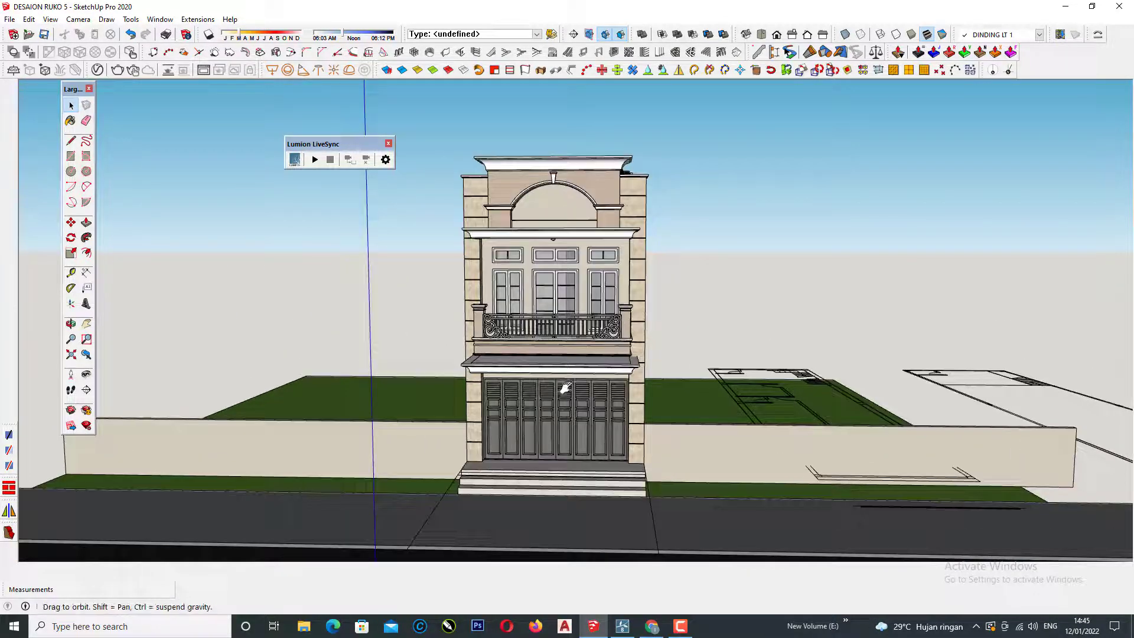
scroll(576, 360, "up", 2)
scroll(560, 369, "up", 2)
scroll(559, 370, "up", 1)
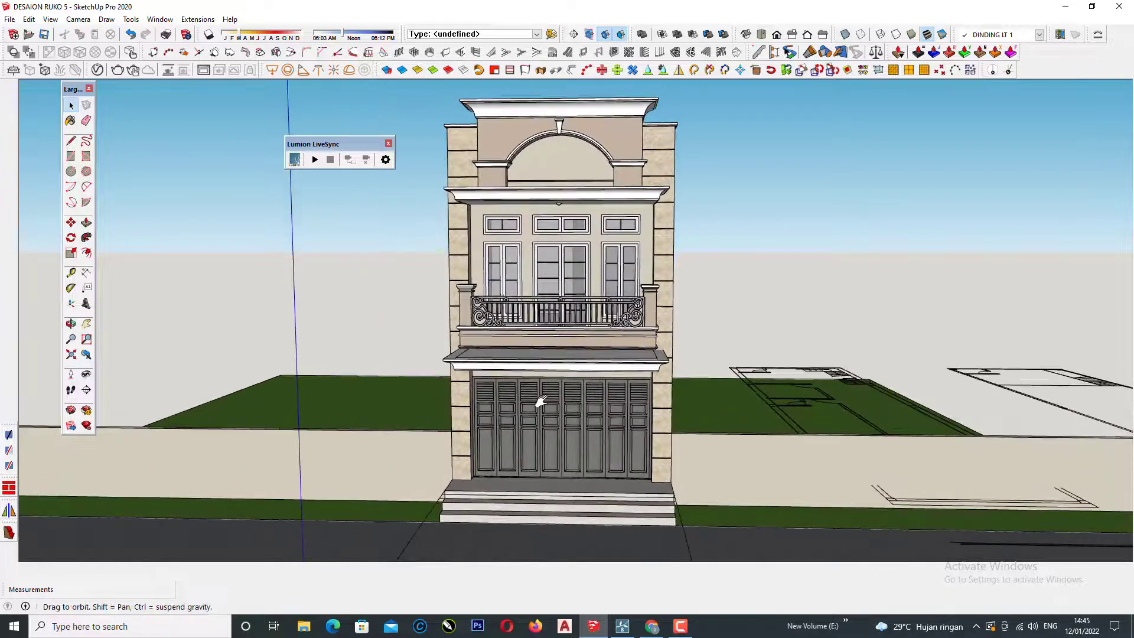
middle_click_drag(552, 387, 542, 390)
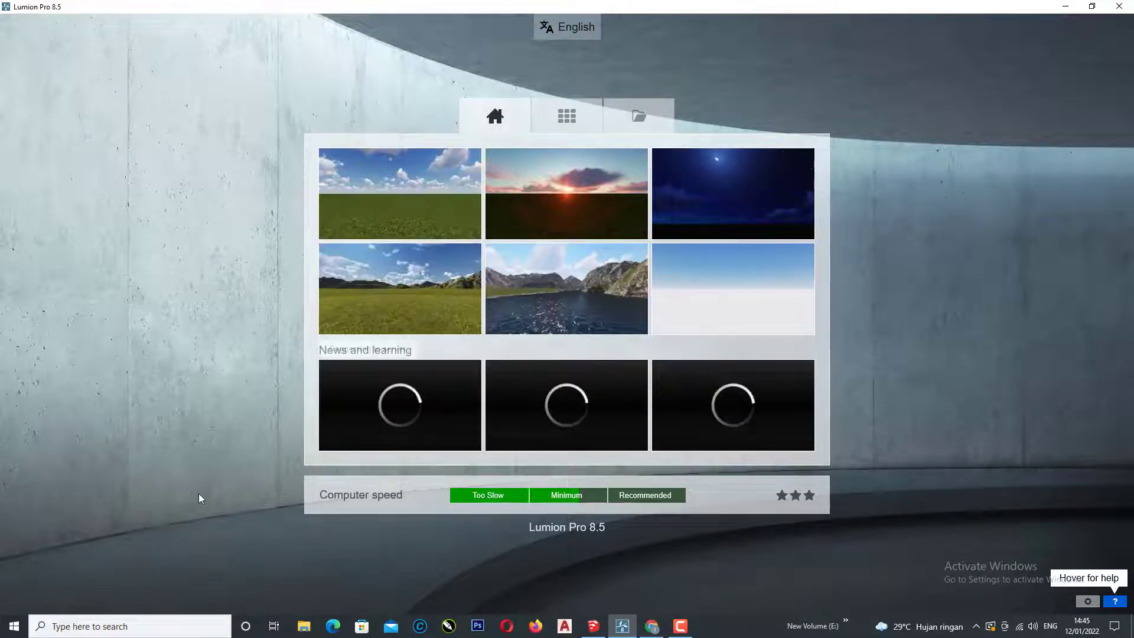
Start a Plain grassland scene in Lumion, cancel the model import, and return to SketchUp
left_click(382, 201)
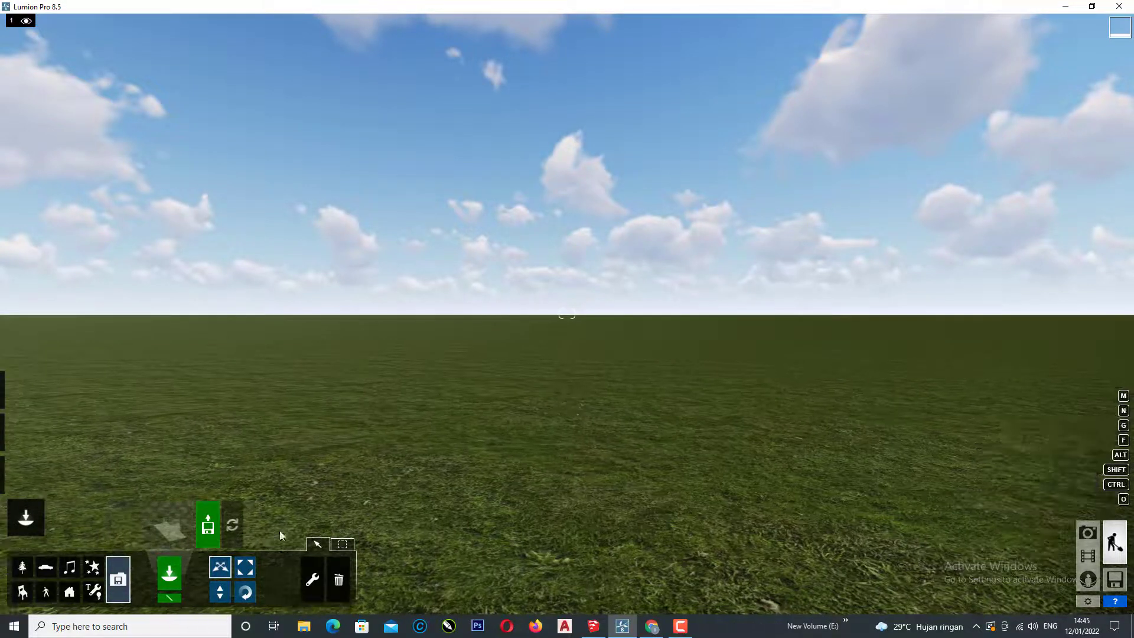
left_click(208, 536)
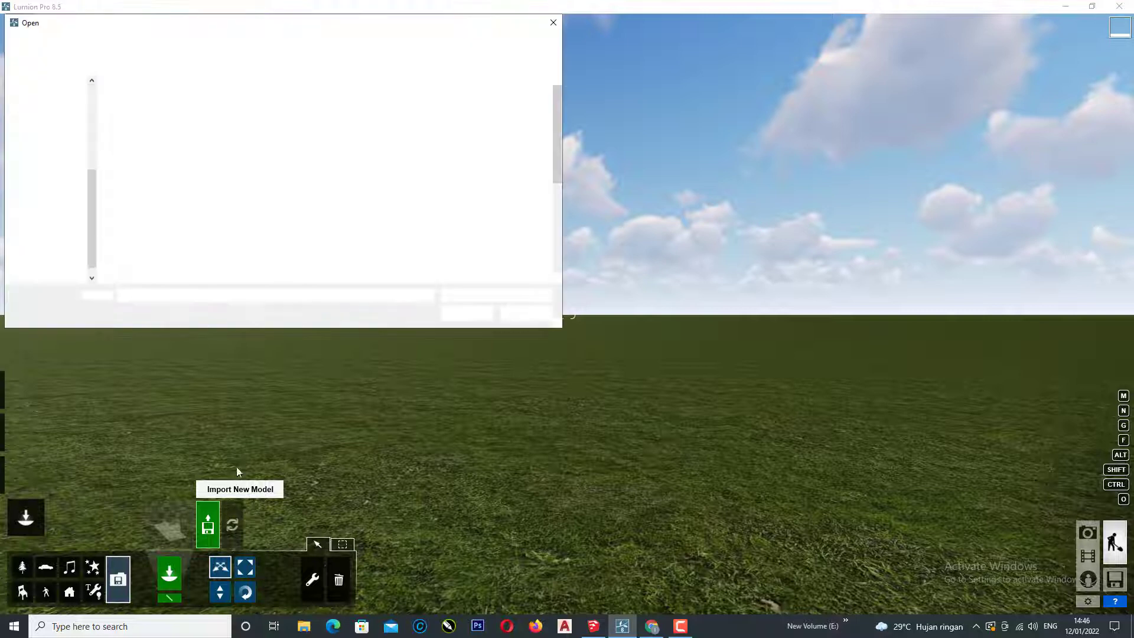
left_click(552, 23)
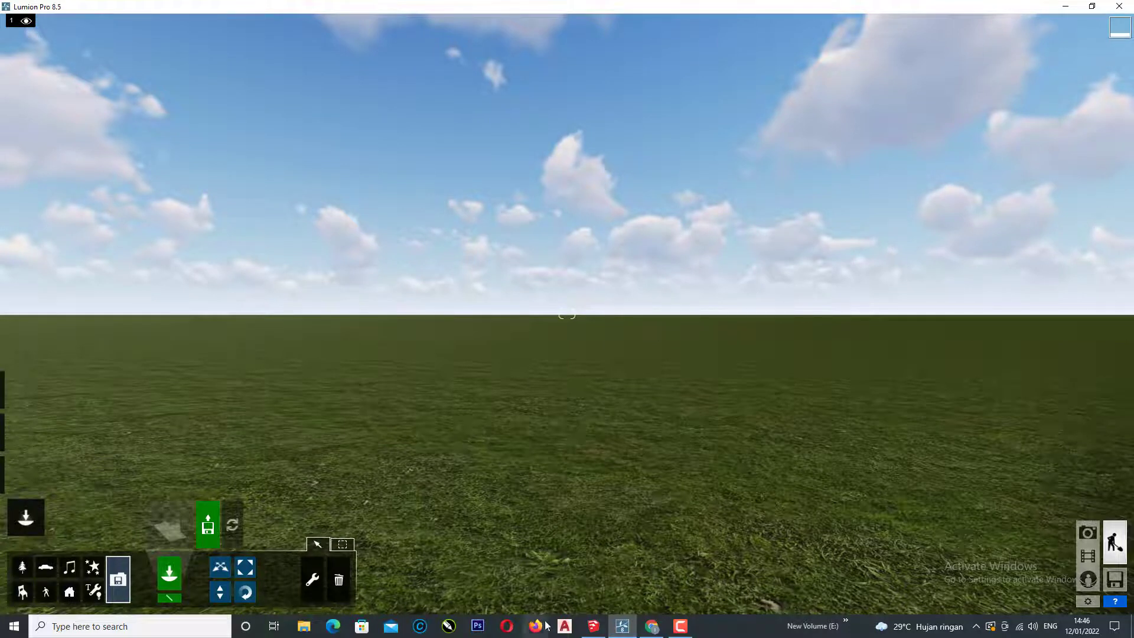
left_click(593, 626)
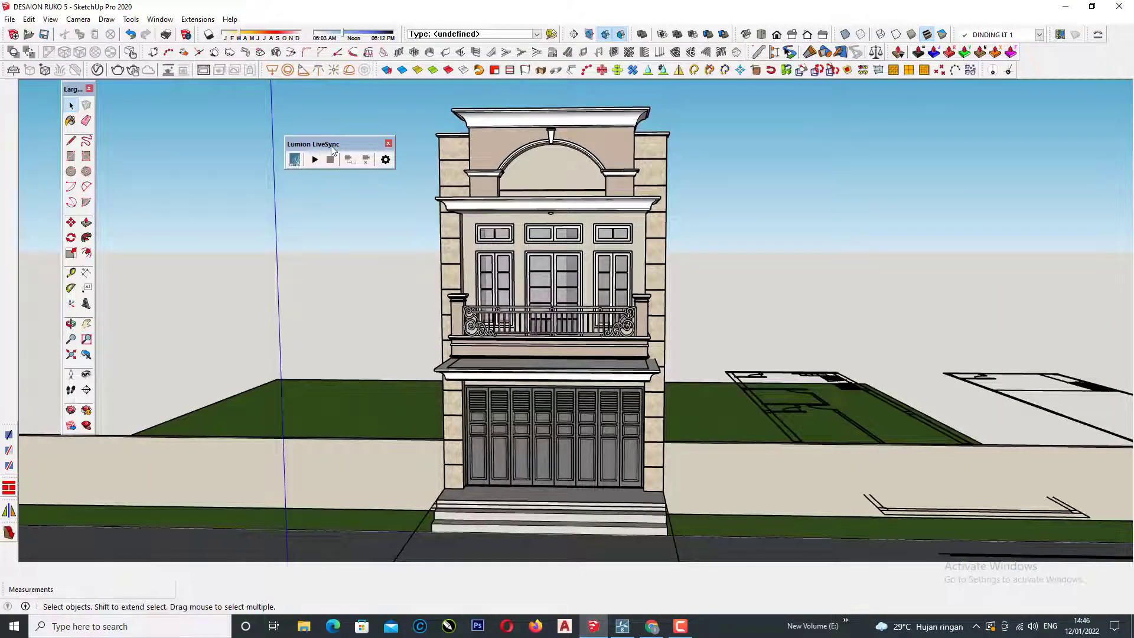
Check the Lumion scene, then reposition the LiveSync toolbar in SketchUp
left_click_drag(332, 149, 375, 166)
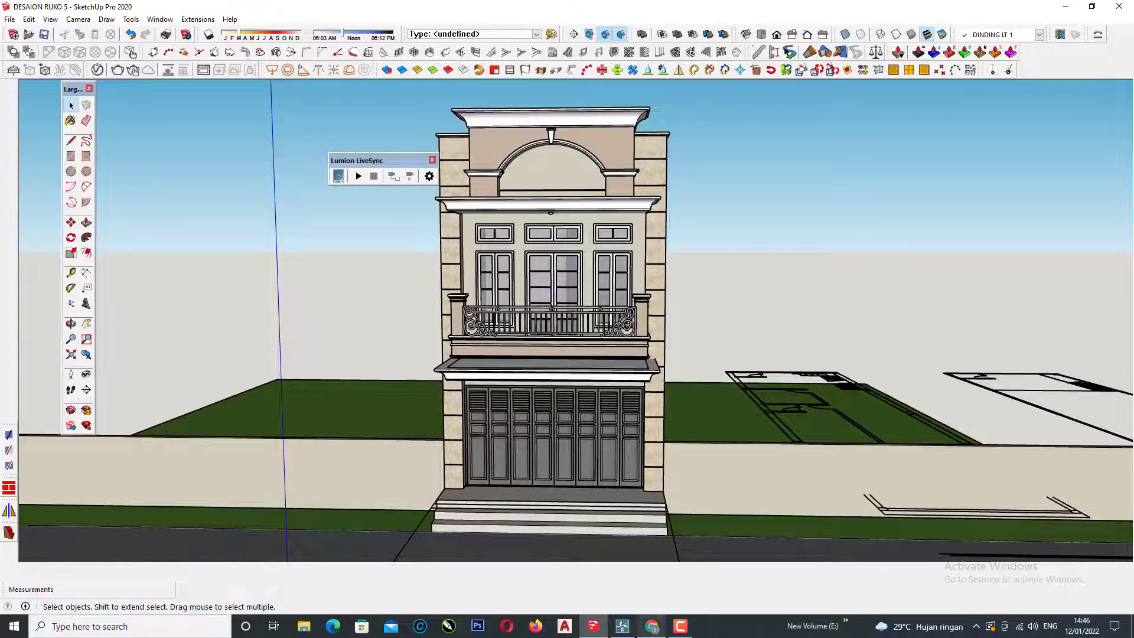
left_click(631, 630)
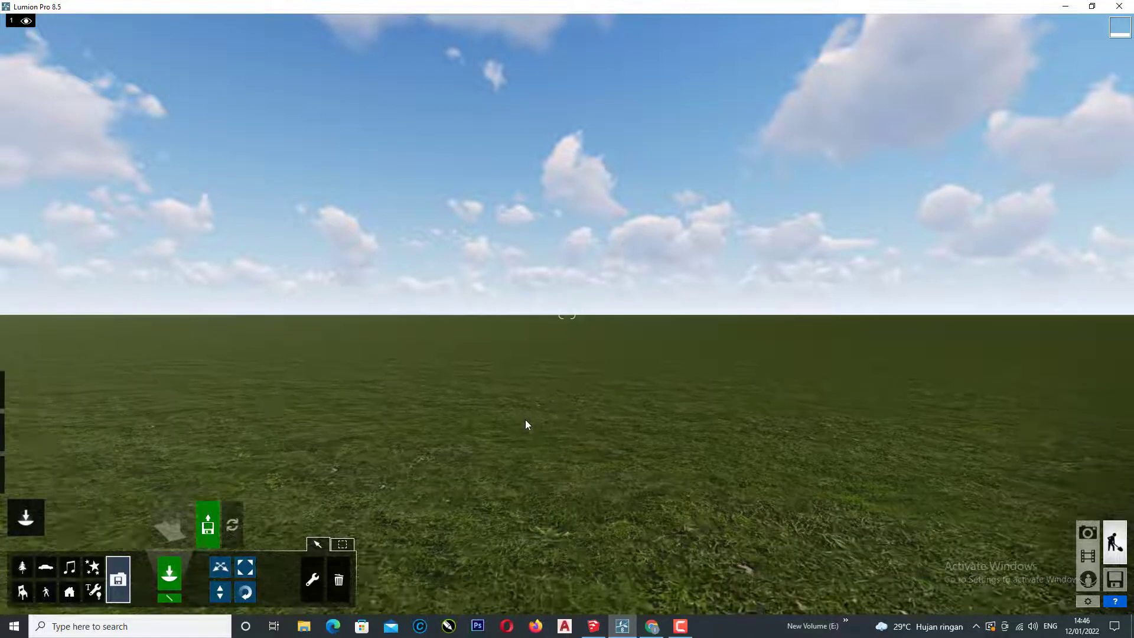
right_click_drag(526, 430, 591, 426)
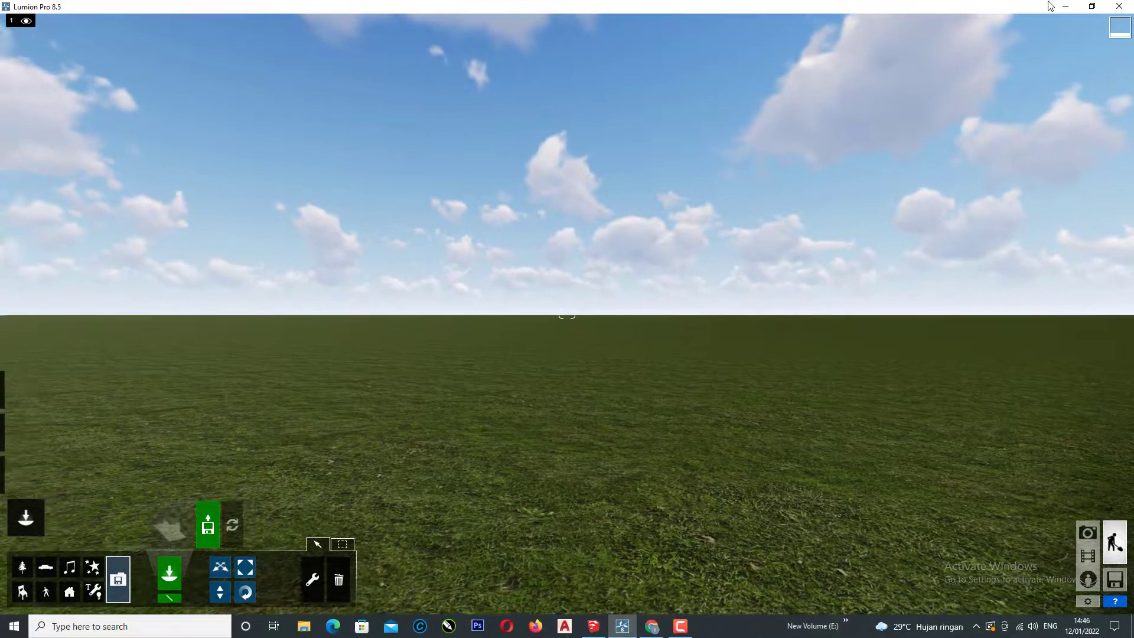
left_click(1065, 6)
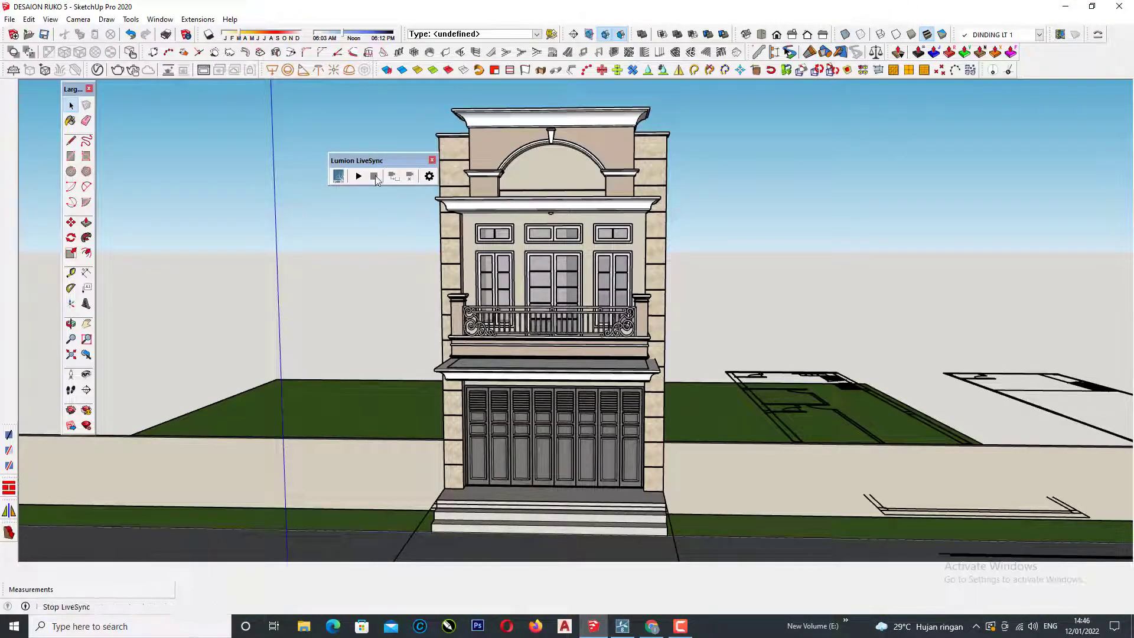
left_click_drag(378, 160, 285, 143)
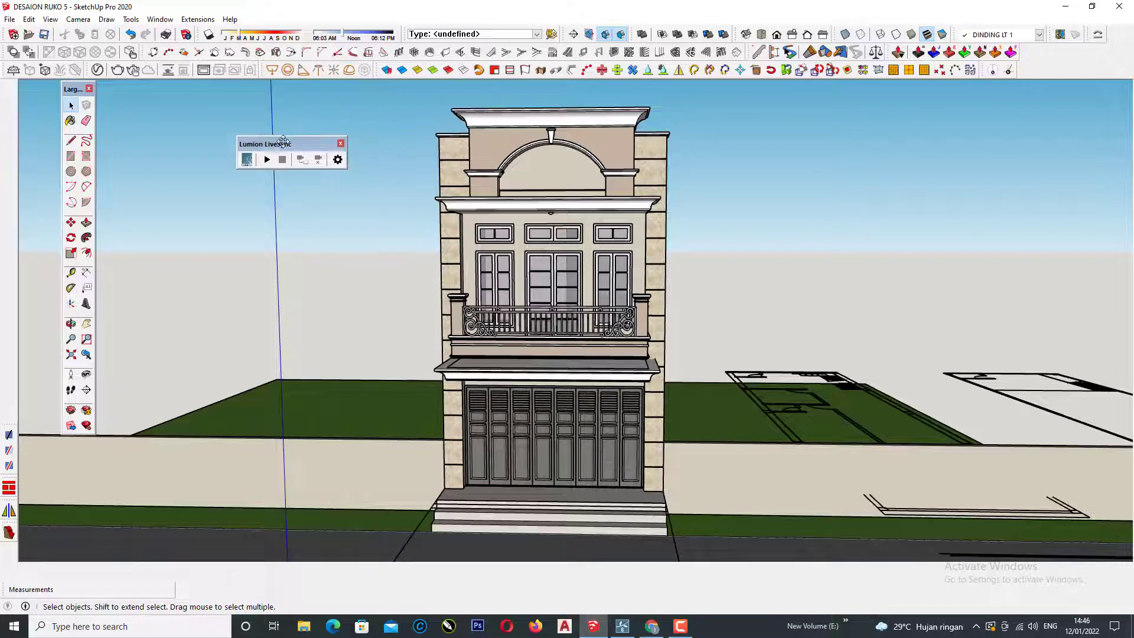
left_click(78, 19)
left_click(448, 140)
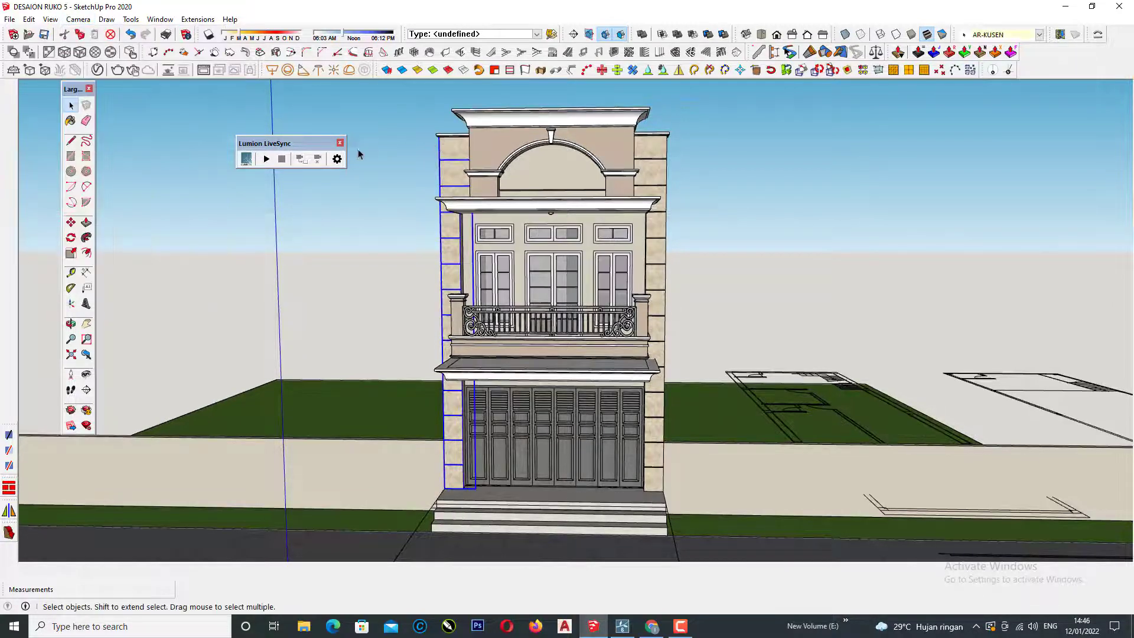
left_click_drag(302, 147, 303, 139)
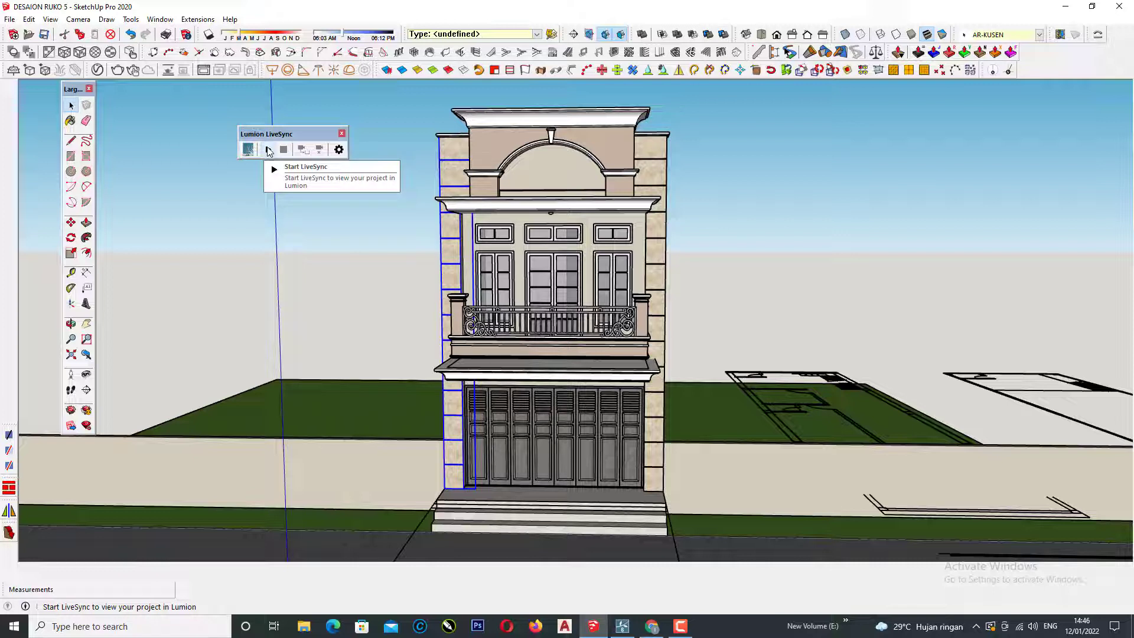
Start Lumion LiveSync, orbit to the building's right side, and minimize SketchUp
left_click(269, 150)
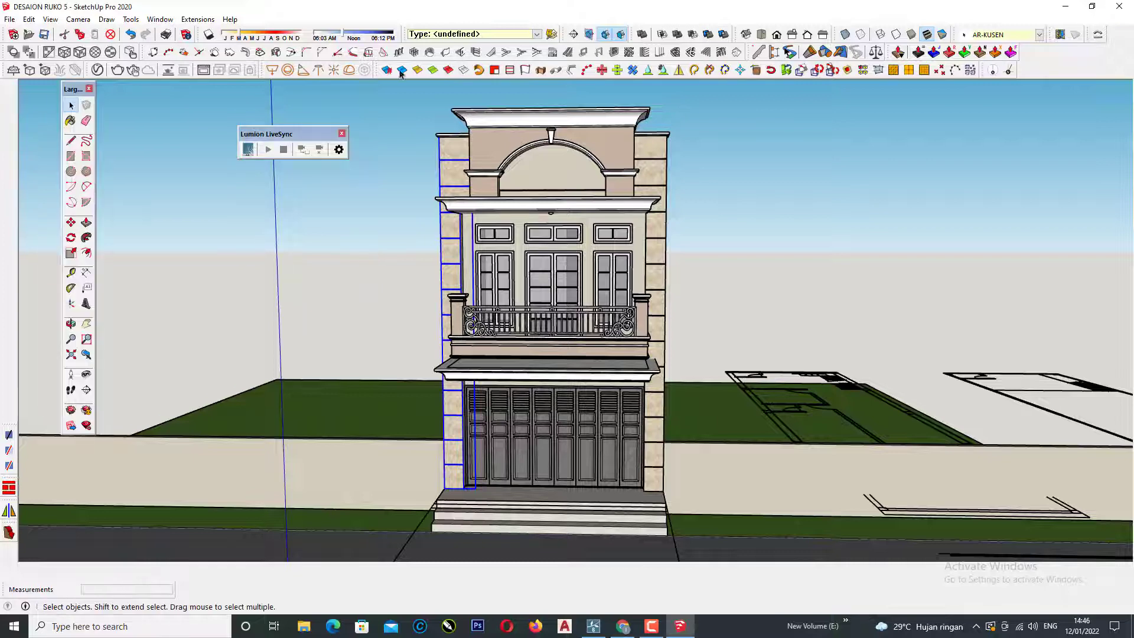
scroll(633, 359, "down", 1)
middle_click_drag(572, 393, 513, 516)
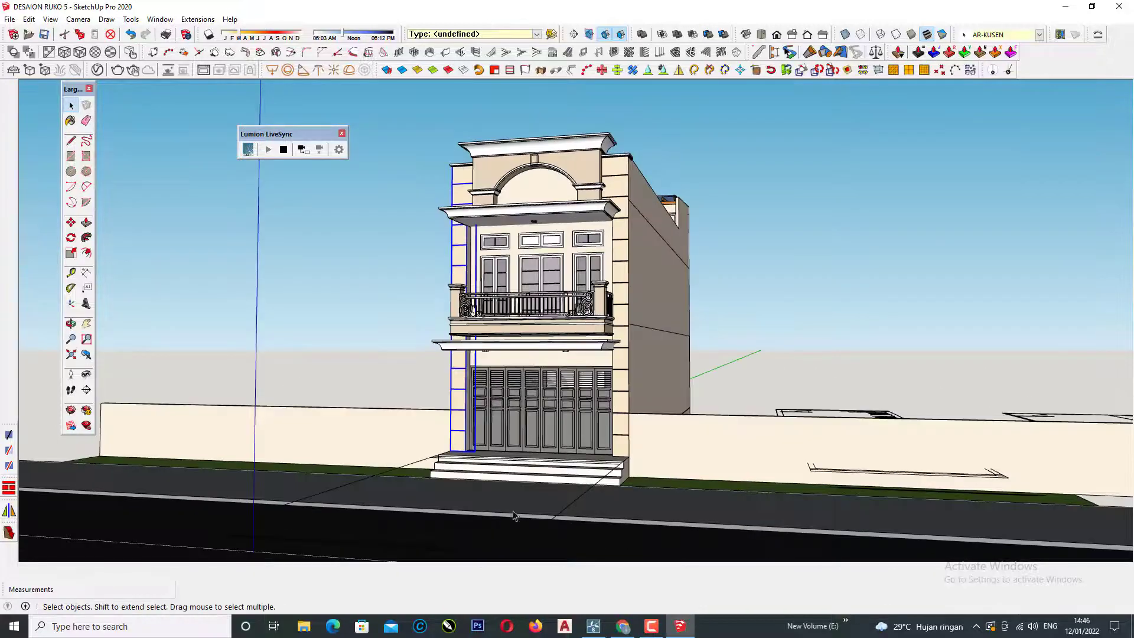
left_click(603, 620)
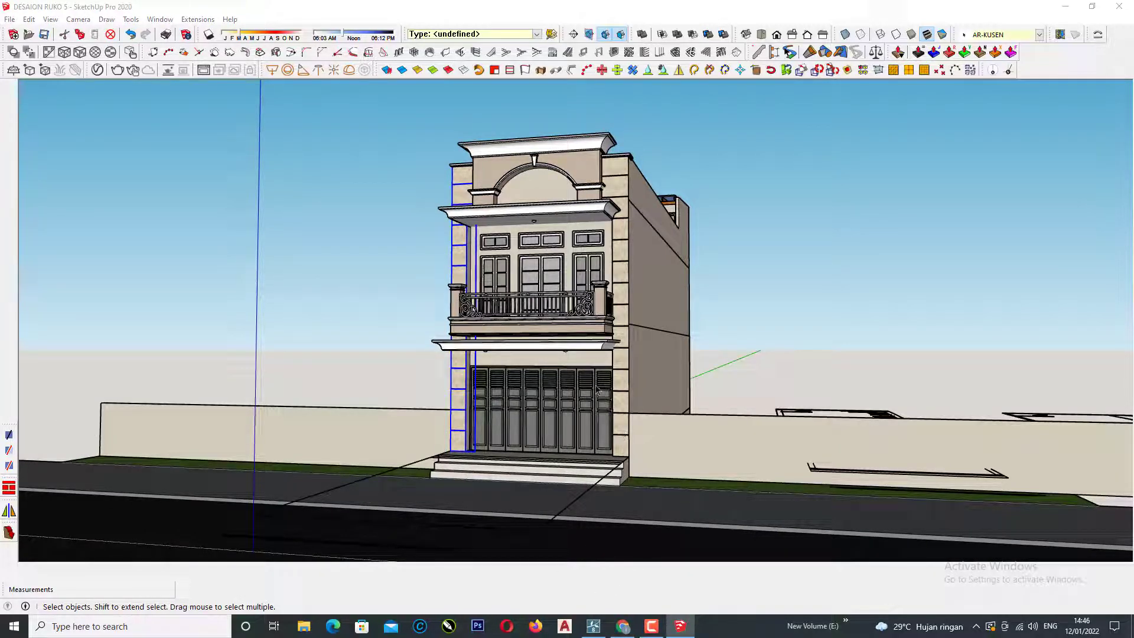
left_click(1065, 7)
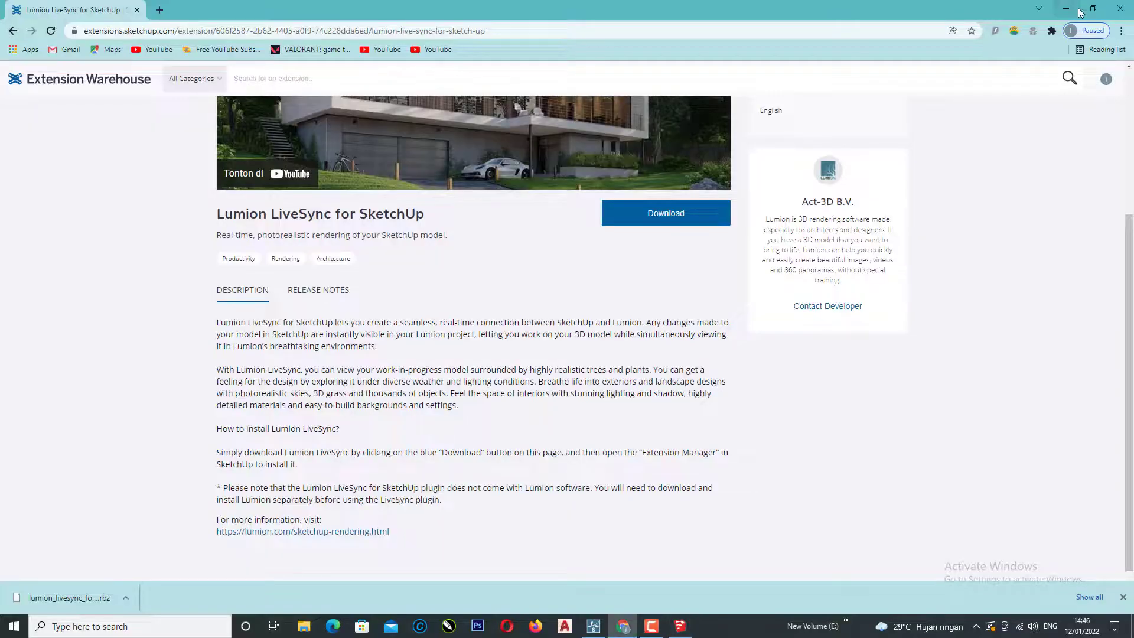
Bring up Lumion and zoom and pitch the camera around the synced townhouse
left_click(1039, 8)
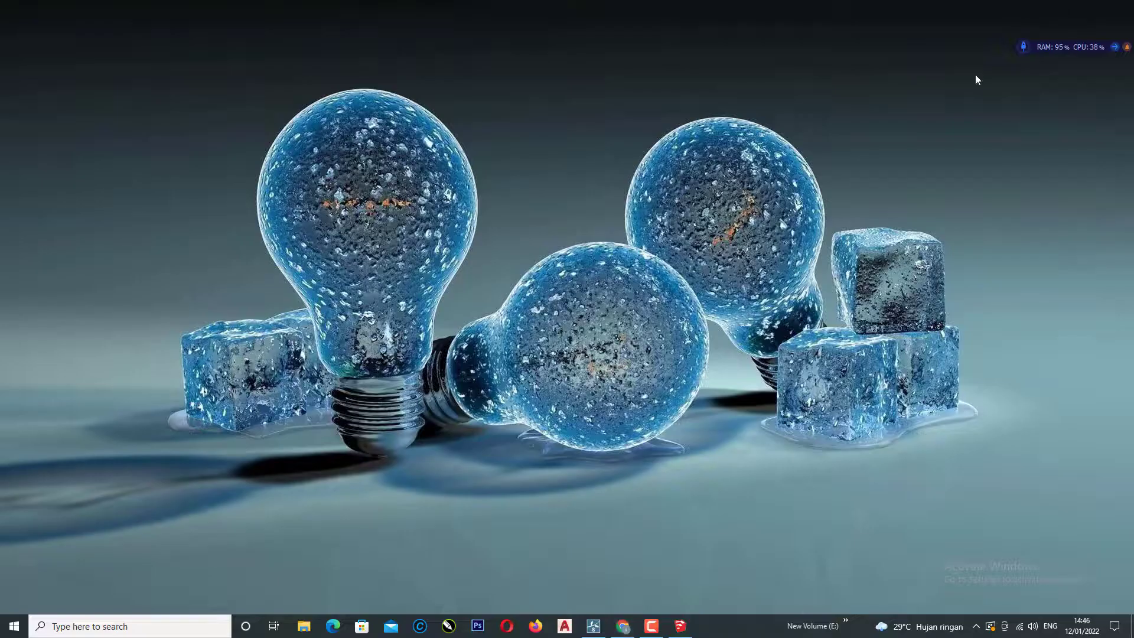
left_click(600, 633)
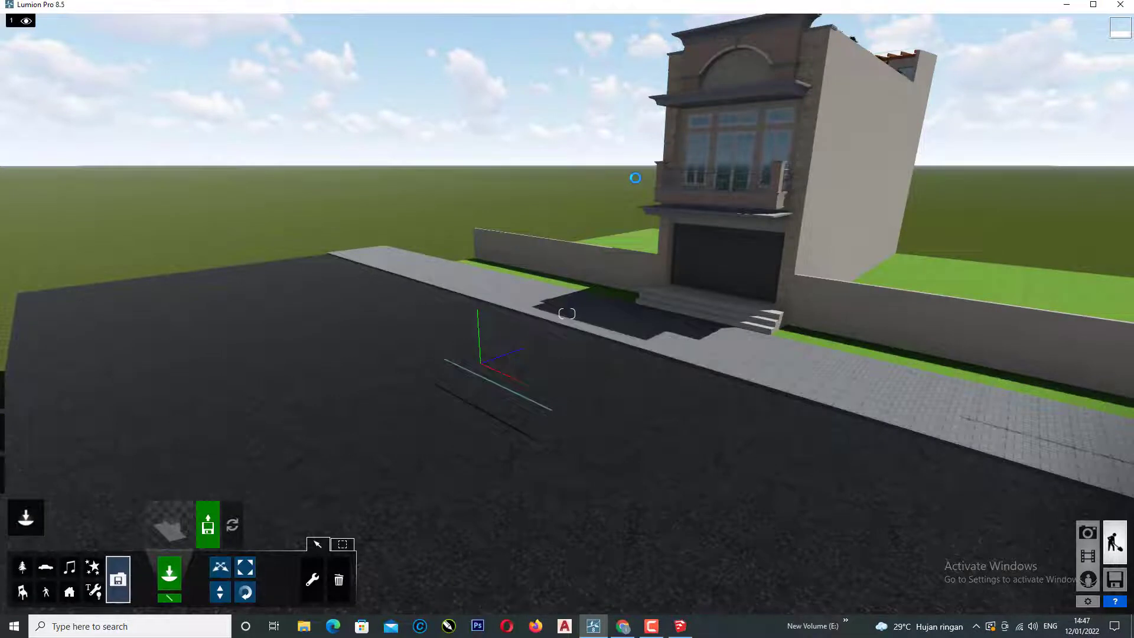
scroll(647, 365, "up", 5)
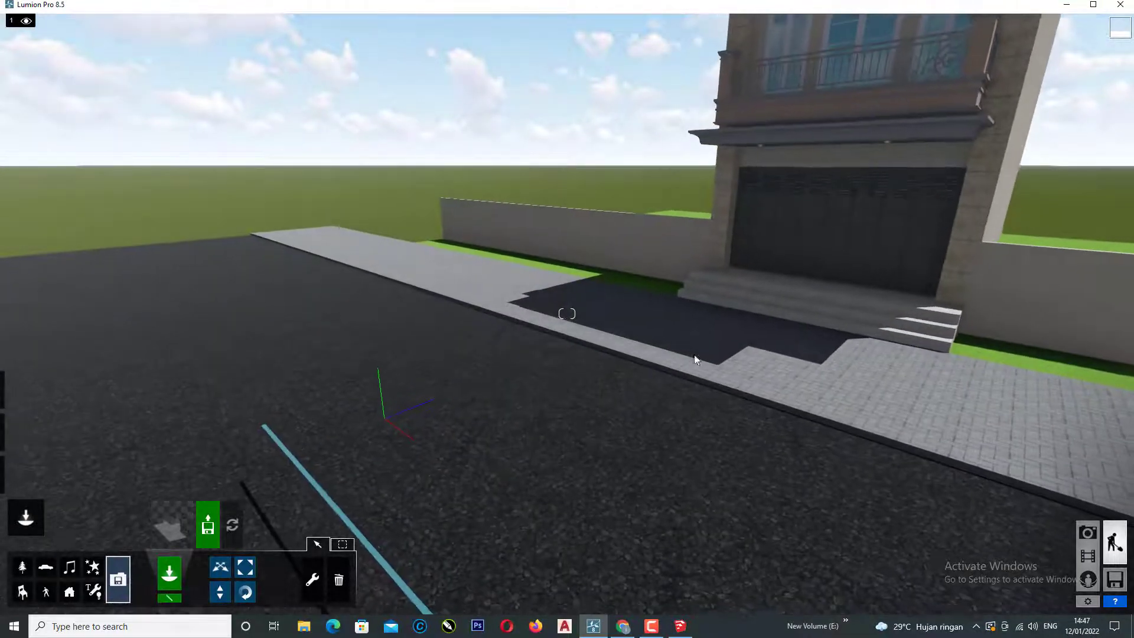
scroll(809, 245, "down", 2)
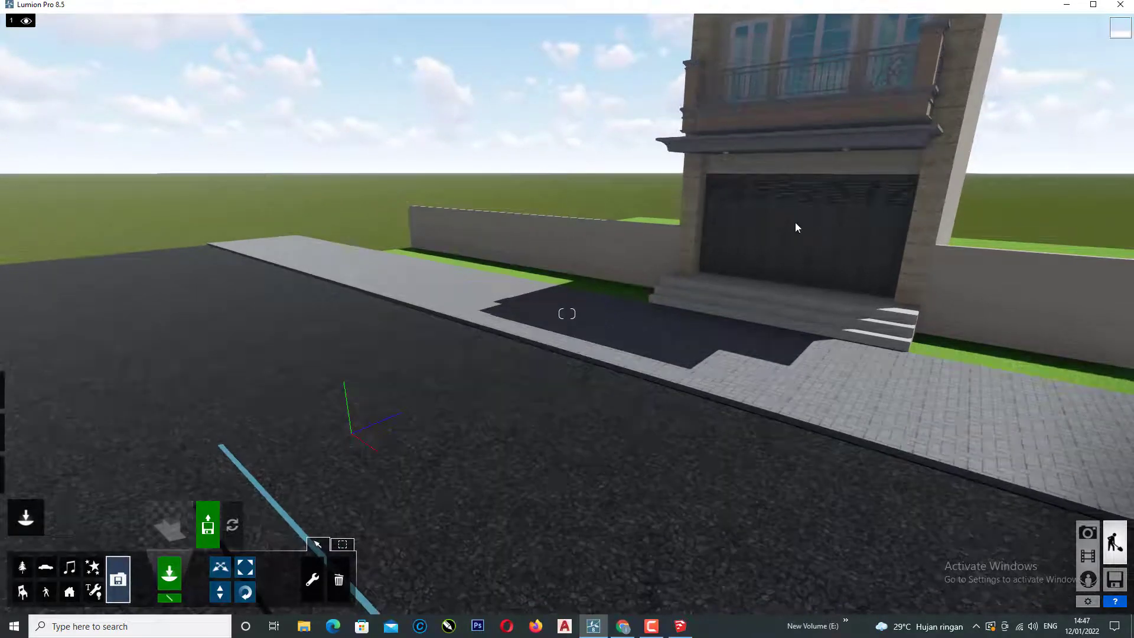
right_click_drag(795, 222, 795, 198)
scroll(802, 207, "down", 2)
scroll(703, 363, "down", 3)
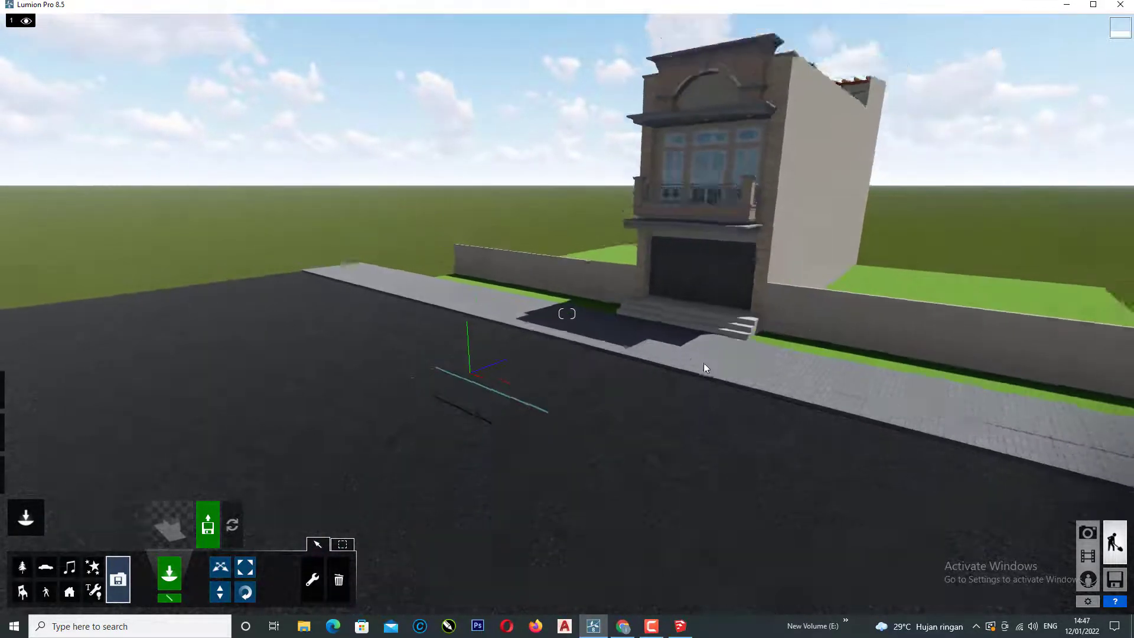
scroll(703, 363, "down", 3)
scroll(529, 359, "up", 3)
scroll(364, 325, "up", 3)
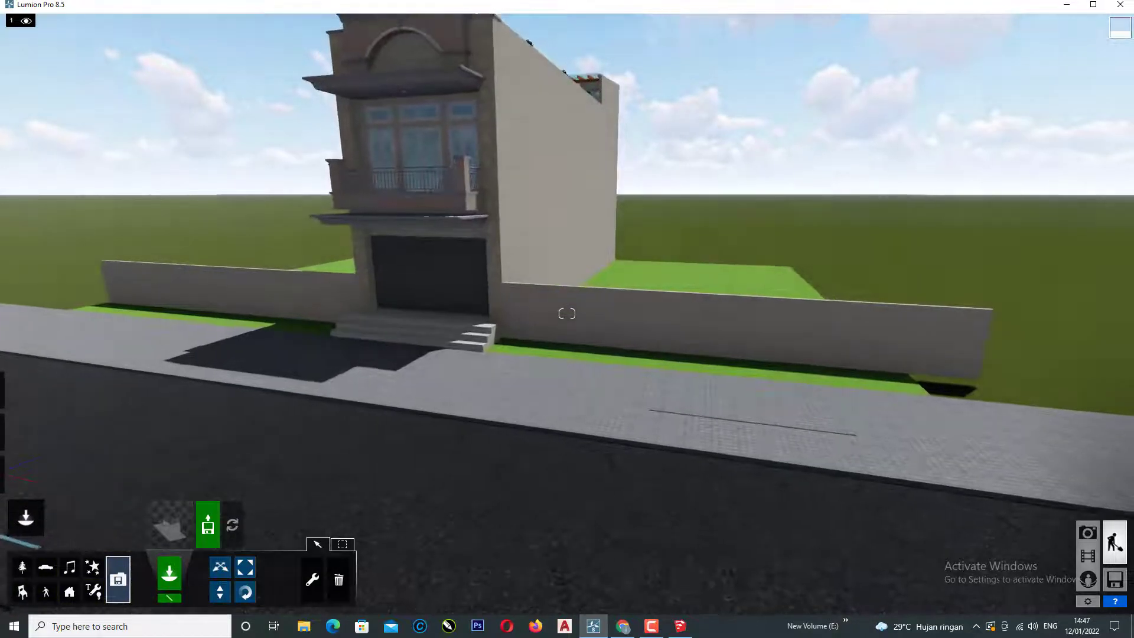
scroll(381, 318, "down", 2)
scroll(380, 319, "up", 2)
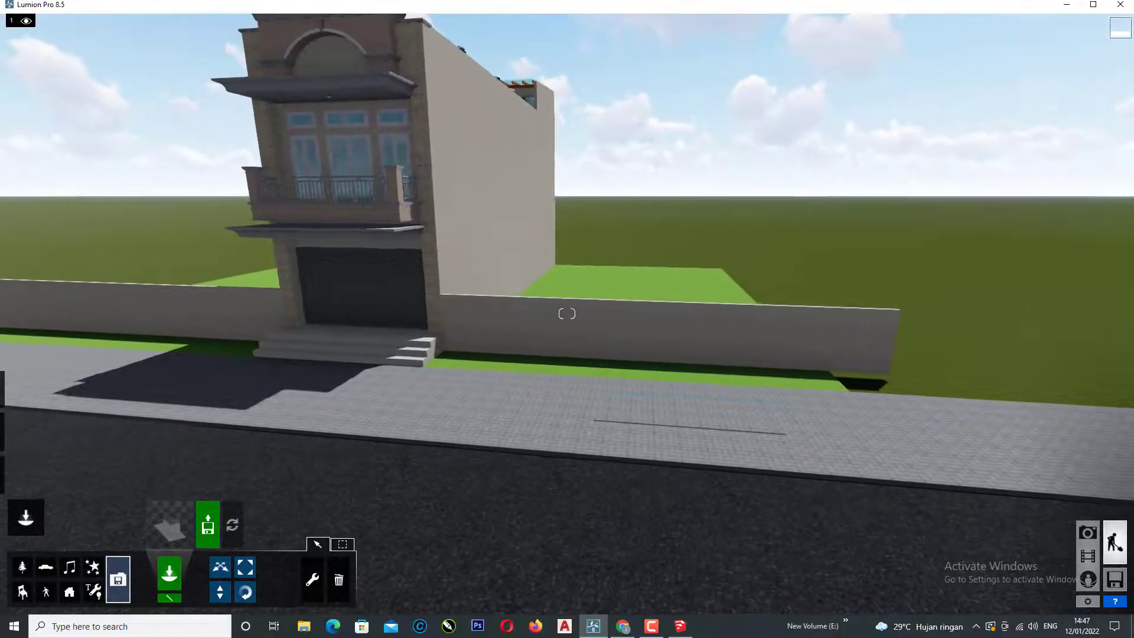
Tilt the camera up and strafe left along the house front with the A key
right_click_drag(380, 318, 376, 208)
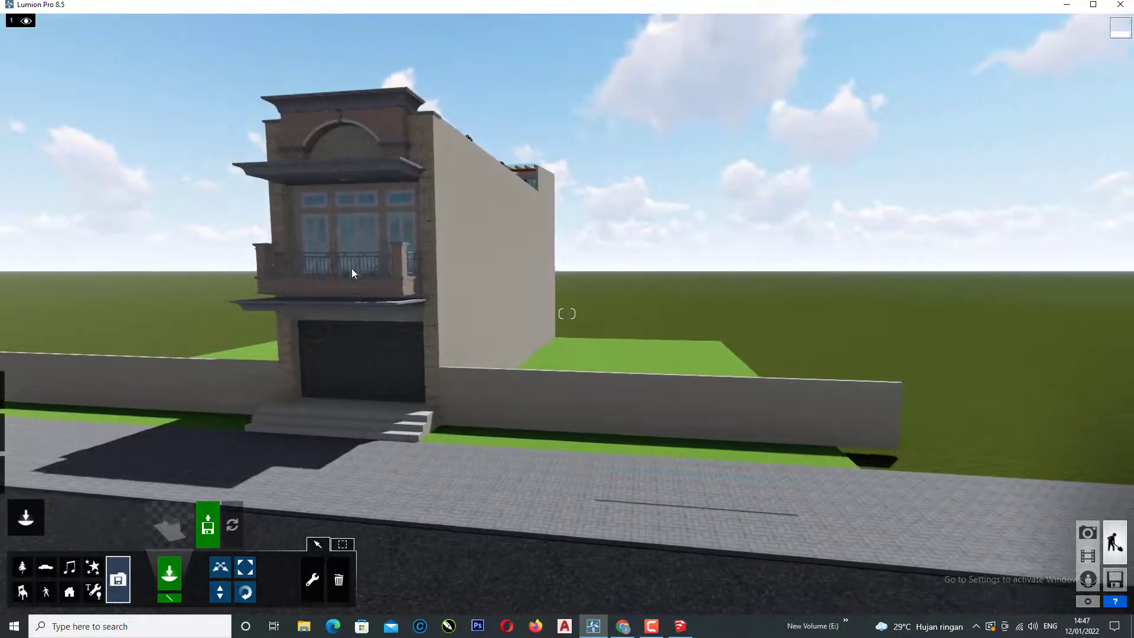
key("a")
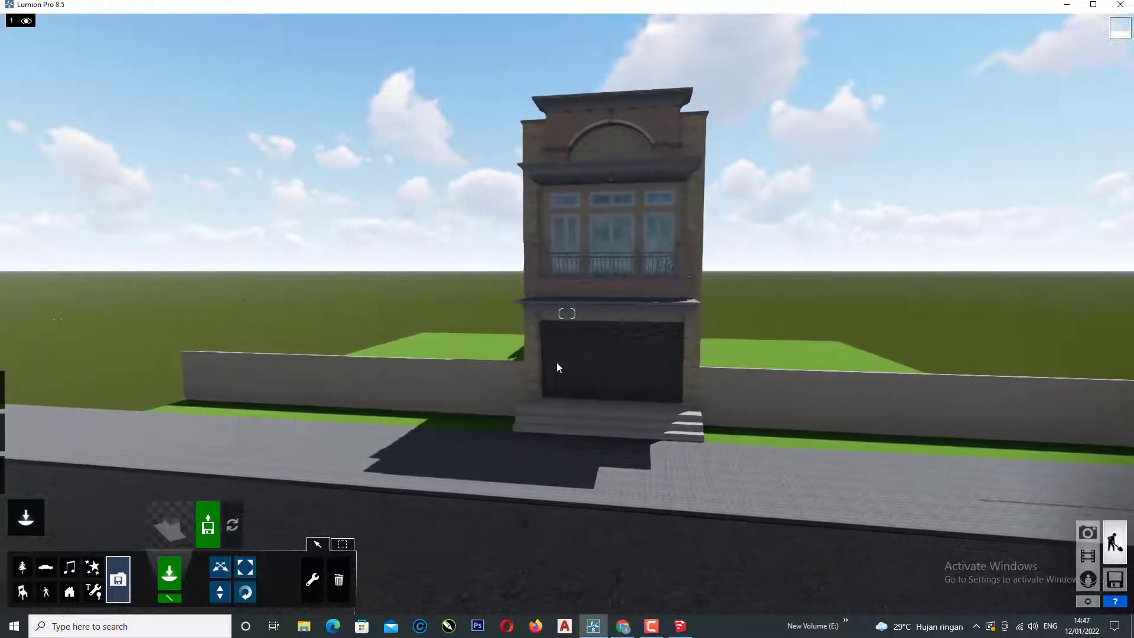
scroll(556, 363, "up", 3)
scroll(556, 363, "down", 3)
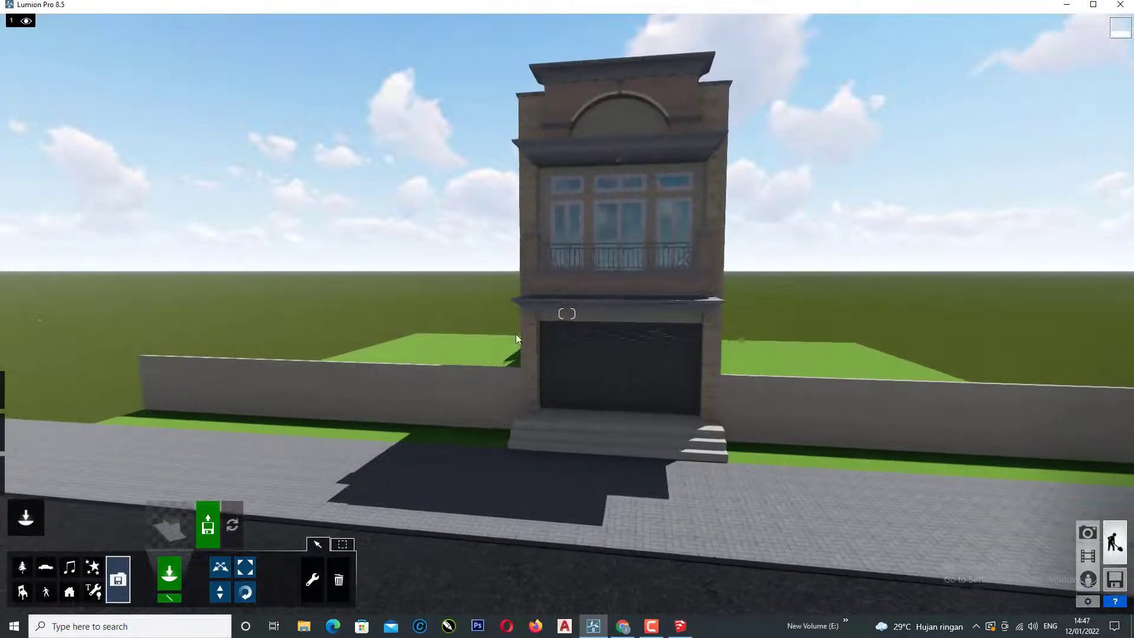
key("a")
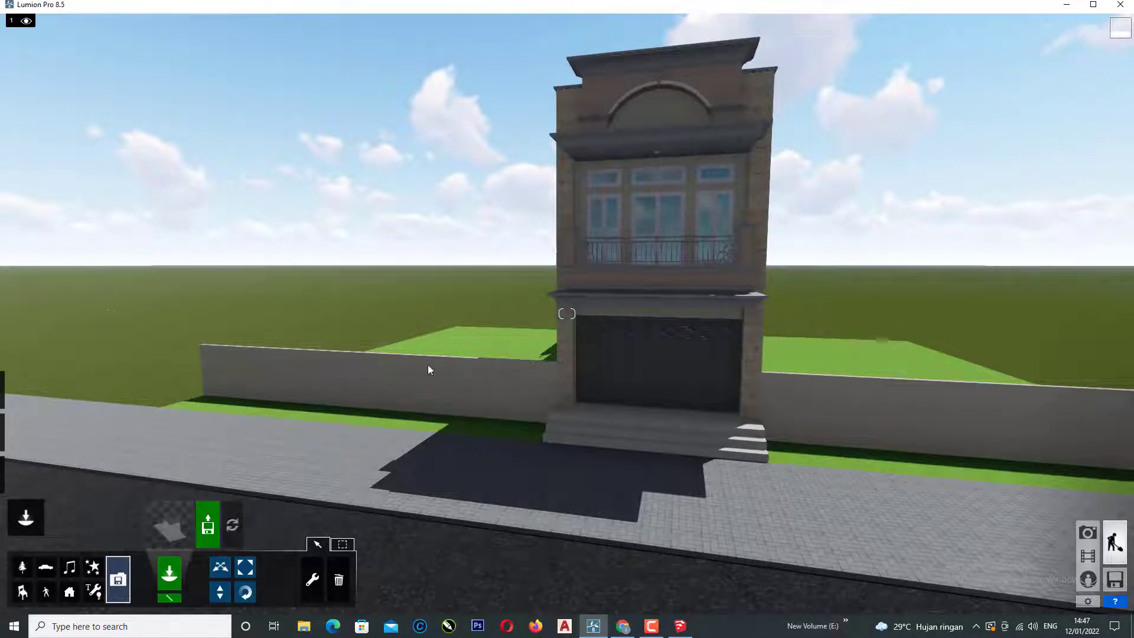
scroll(570, 332, "down", 3)
scroll(654, 346, "up", 4)
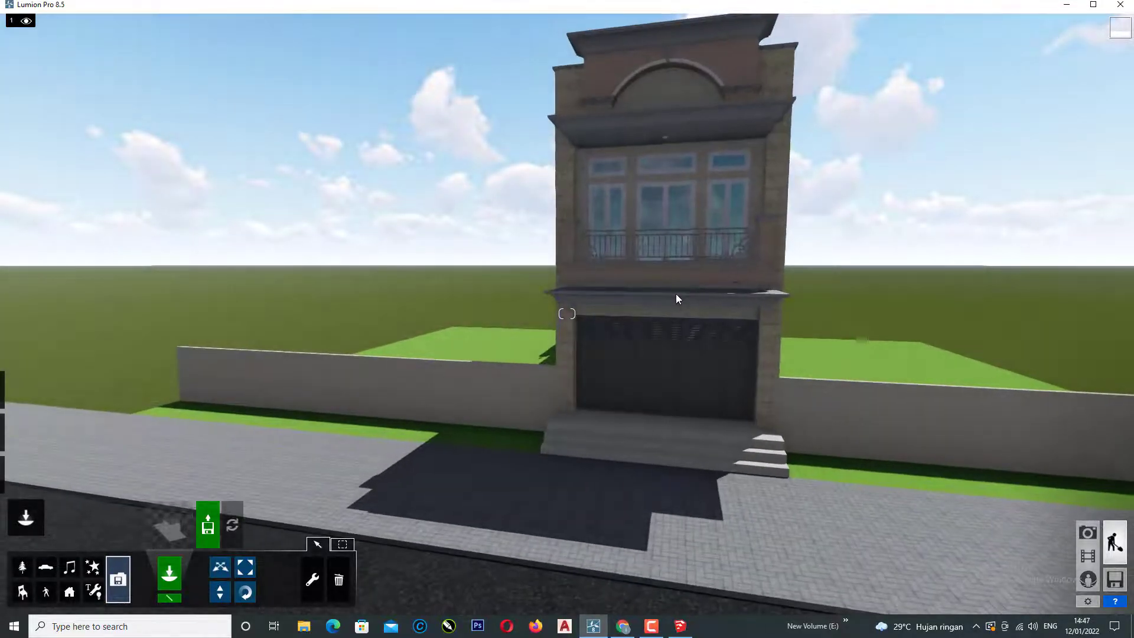
Orbit the SketchUp townhouse to a higher viewpoint, then bring Lumion's synced façade back up
key("alt+Tab")
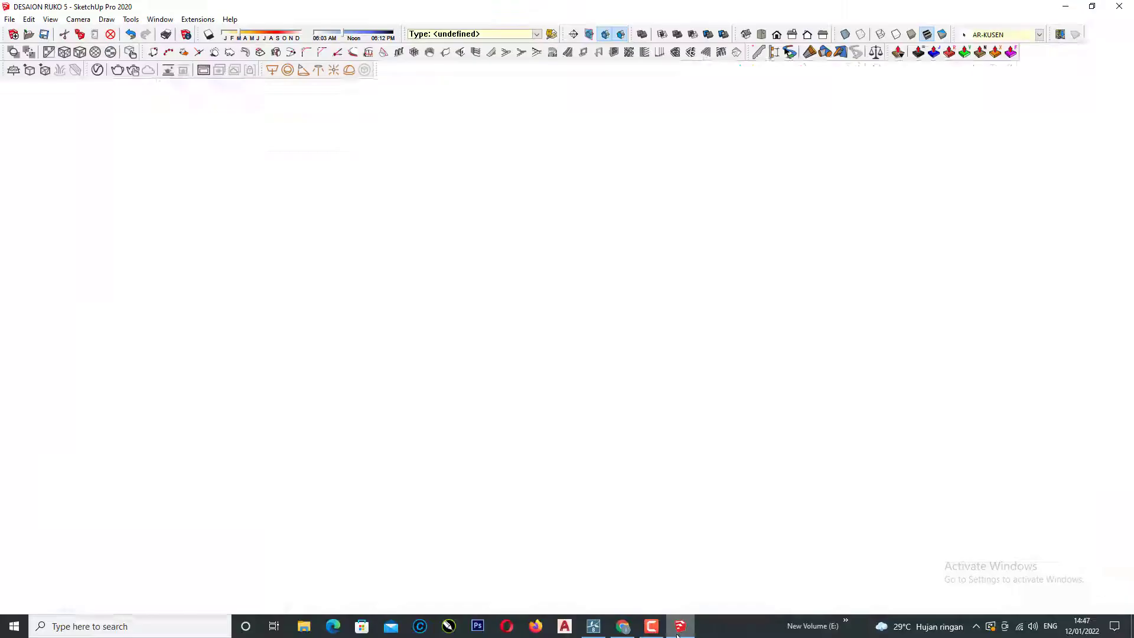
mouse_move(578, 355)
middle_mouse_down()
mouse_move(709, 425)
mouse_move(755, 434)
mouse_move(720, 435)
mouse_move(358, 212)
middle_mouse_up()
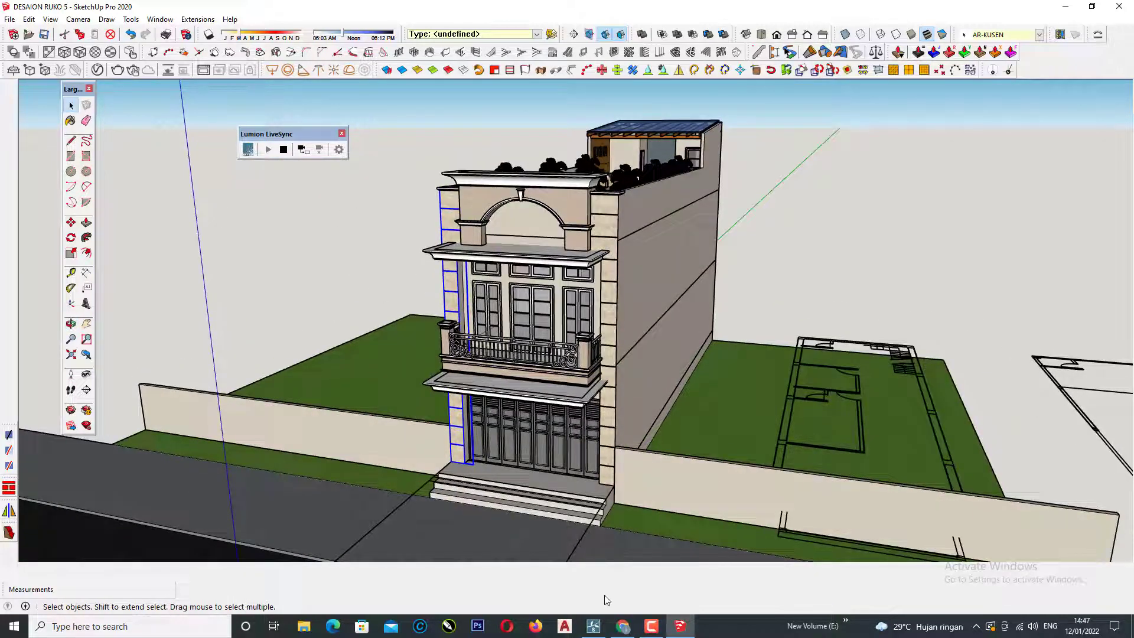
left_click(592, 631)
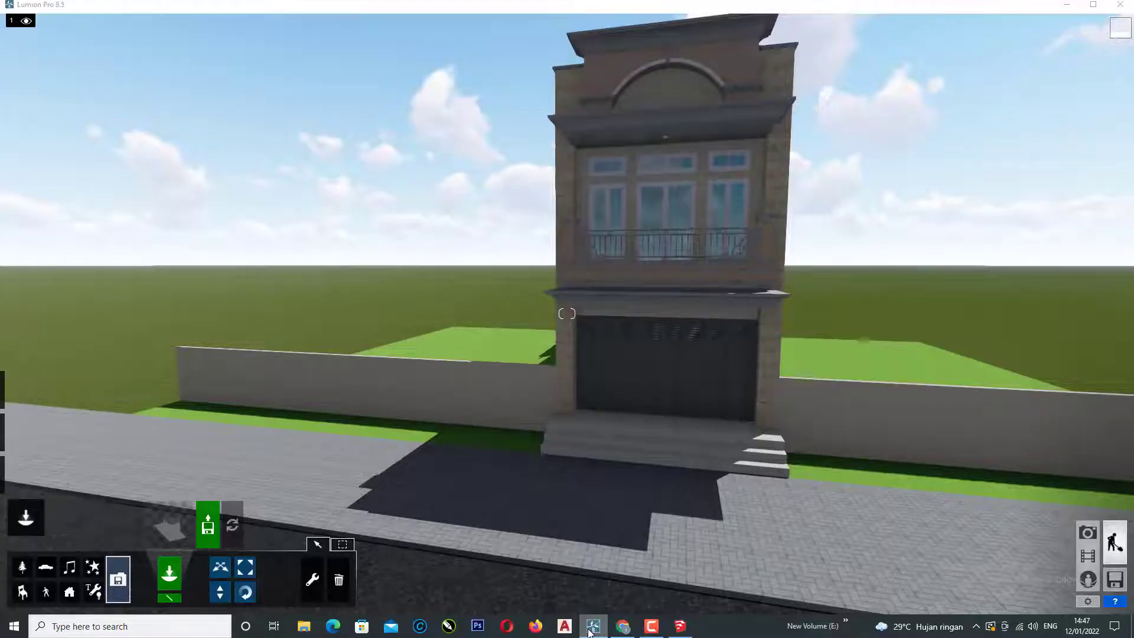
left_click(591, 630)
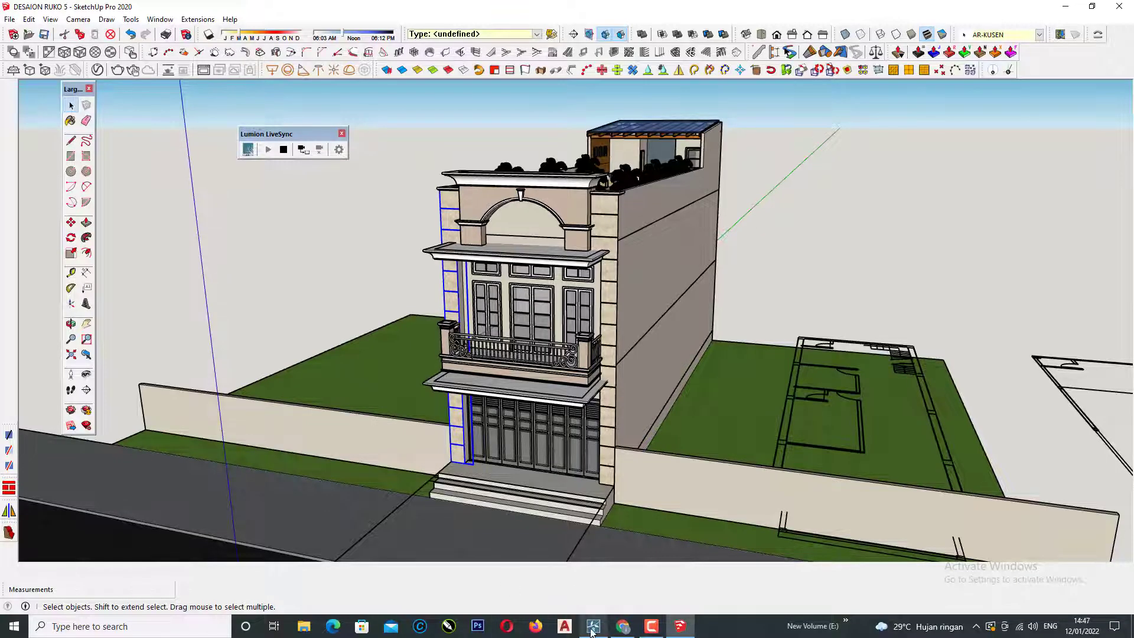
left_click(592, 629)
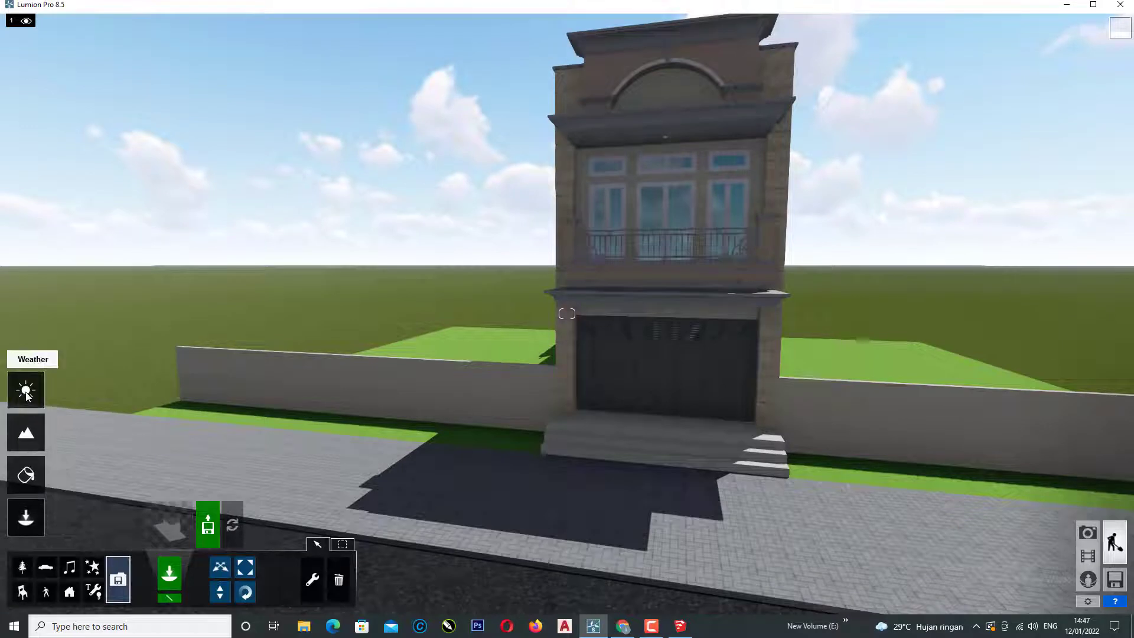
Swing the Lumion sun to the south, lower its height, and reframe the camera on the façade
left_click(26, 392)
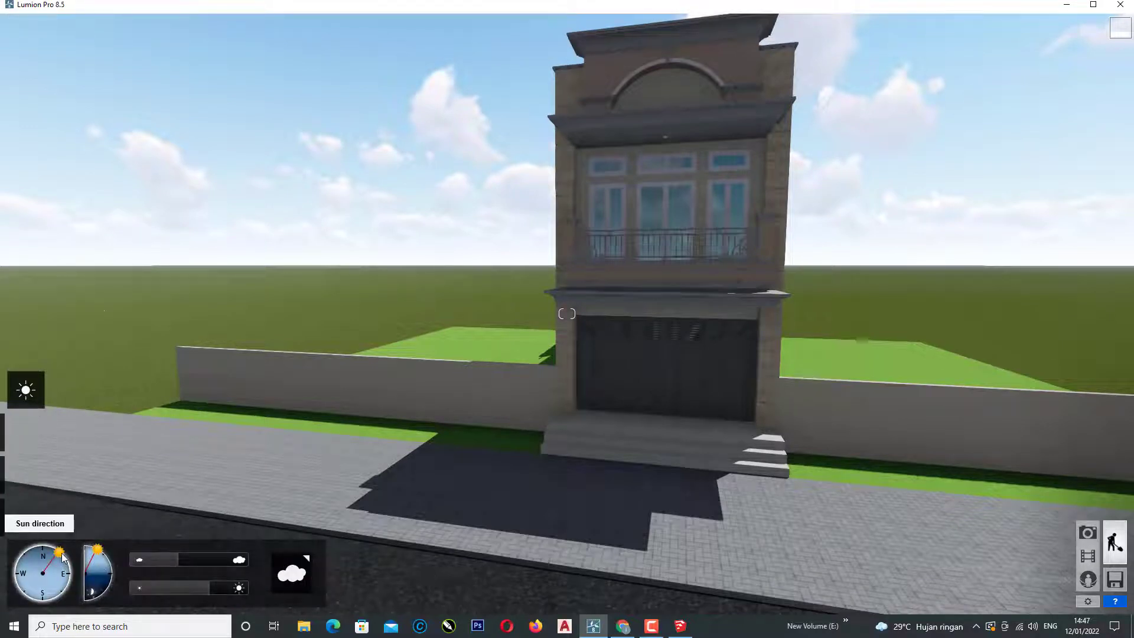
mouse_move(60, 554)
left_mouse_down()
mouse_move(50, 600)
mouse_move(62, 619)
left_mouse_up()
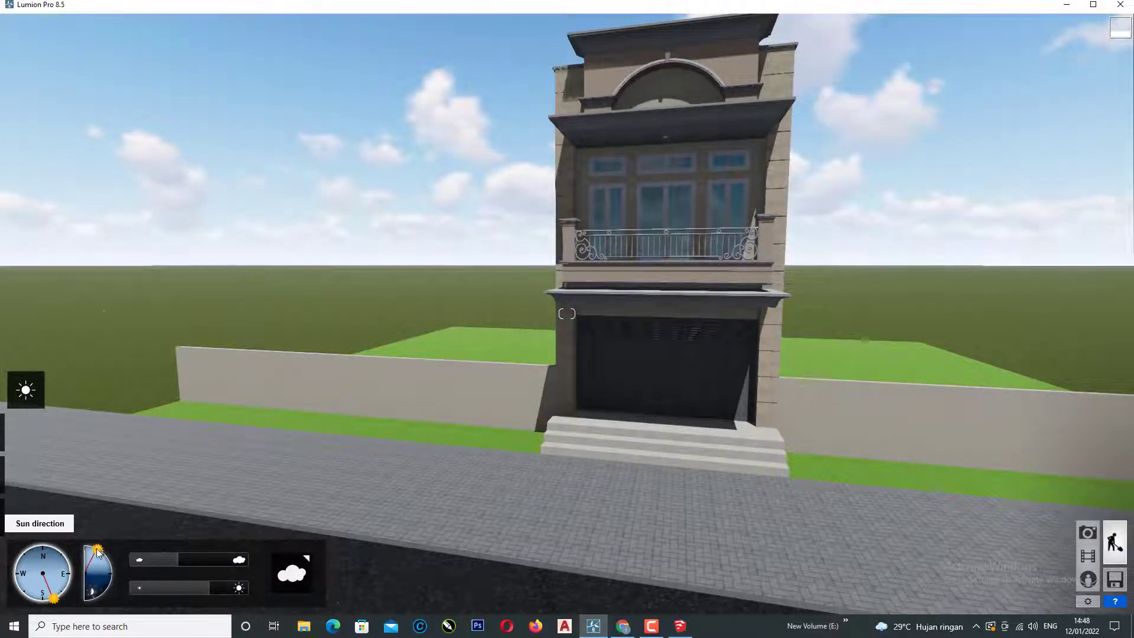
left_click_drag(98, 551, 104, 562)
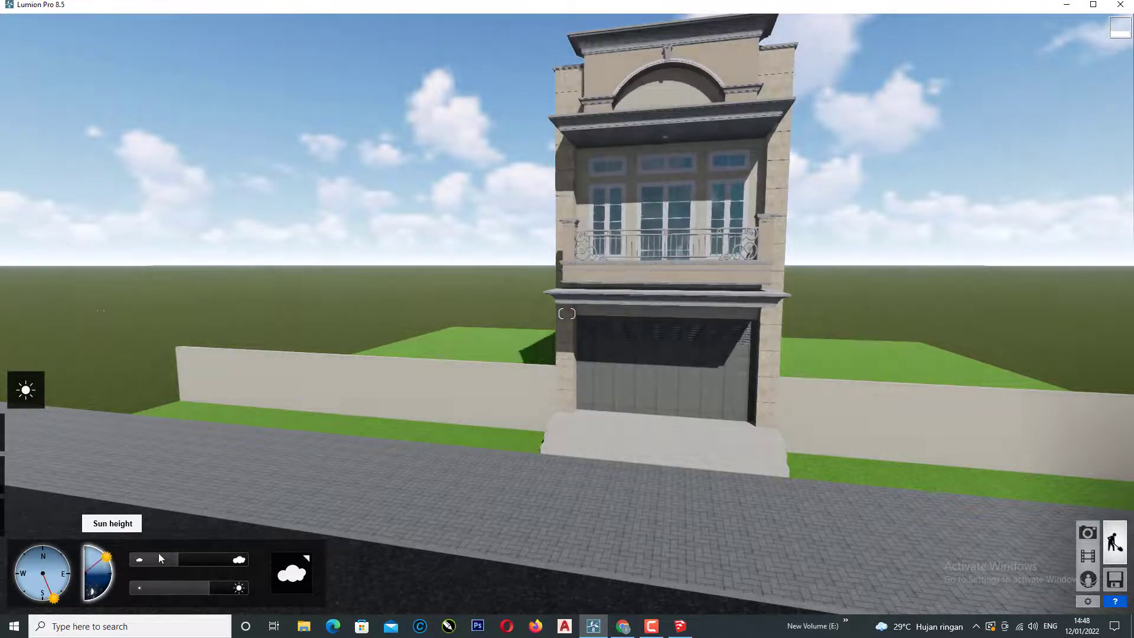
scroll(681, 352, "up", 3)
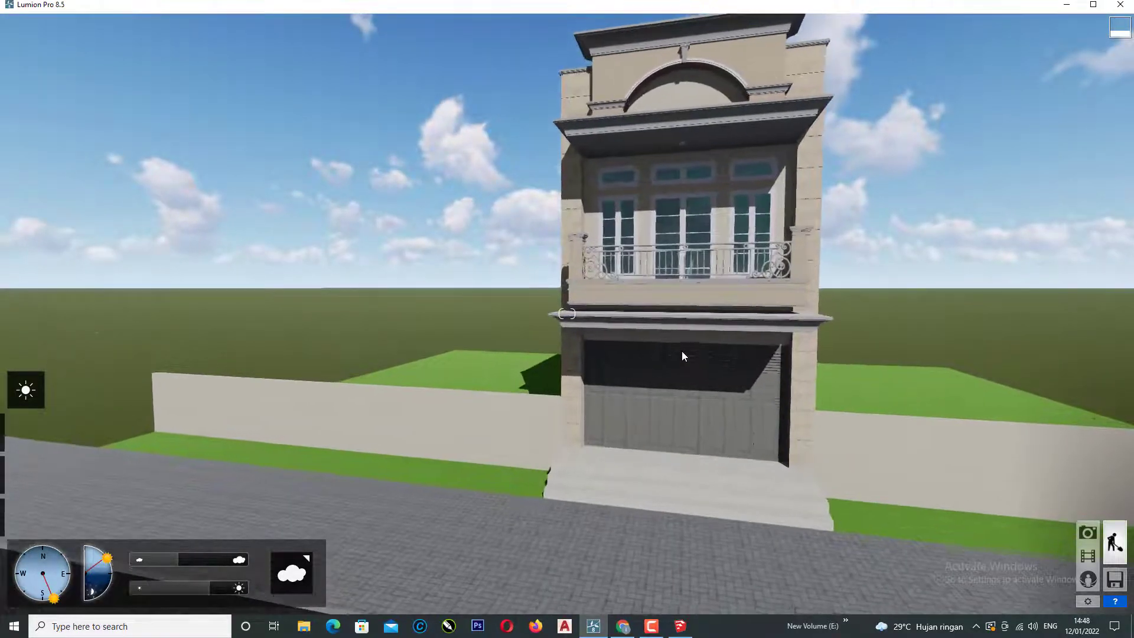
right_click_drag(681, 351, 601, 285)
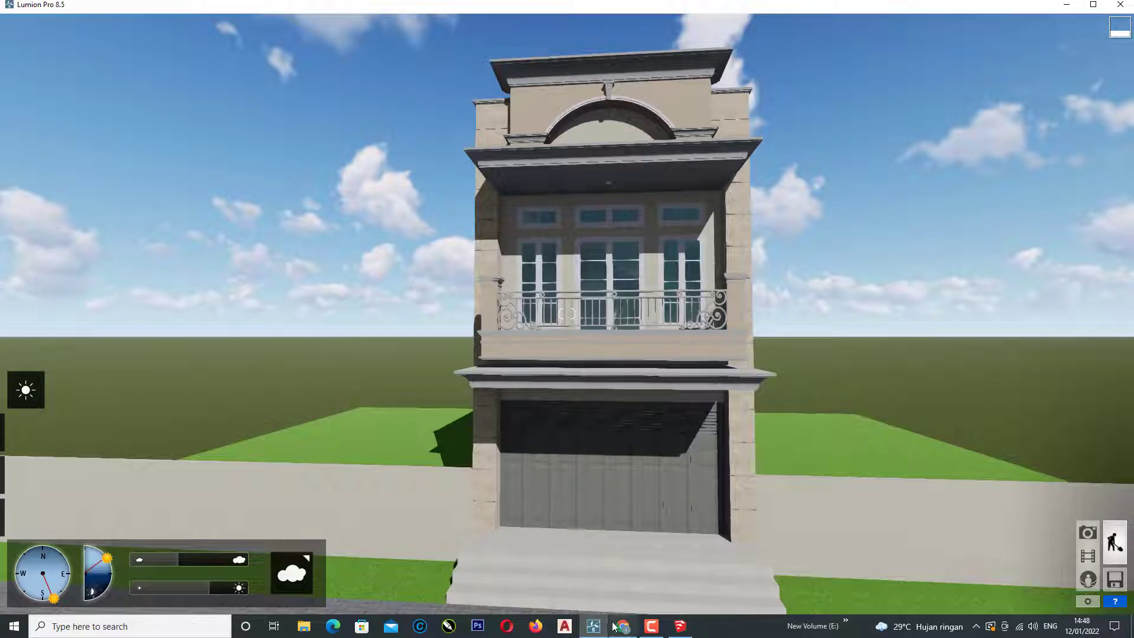
Zoom in on the SketchUp balcony, open its group and select the pillar face
left_click(679, 625)
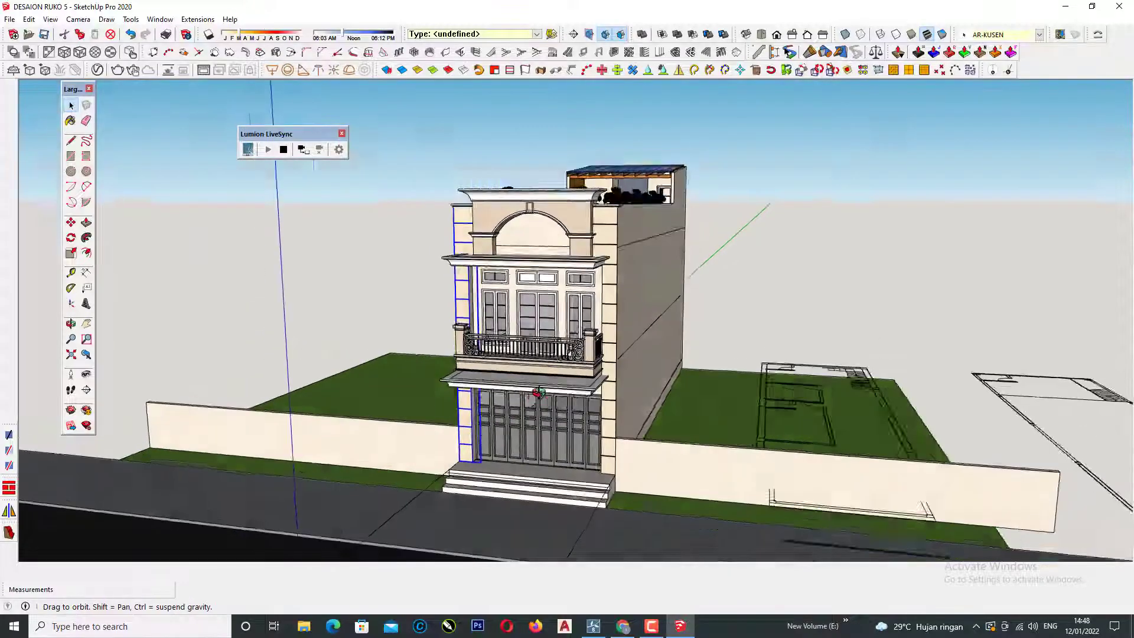
middle_click_drag(537, 392, 529, 307)
scroll(532, 342, "up", 3)
scroll(529, 331, "up", 3)
scroll(528, 295, "up", 3)
scroll(532, 265, "up", 3)
middle_click_drag(532, 237, 532, 188)
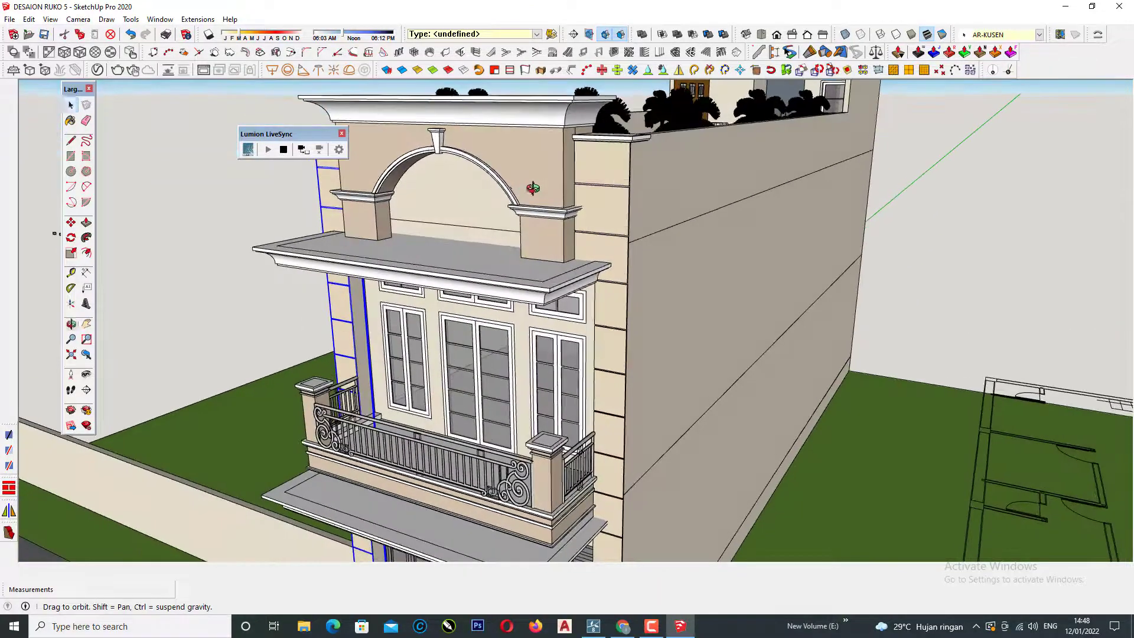
scroll(561, 455, "up", 1)
scroll(564, 439, "up", 3)
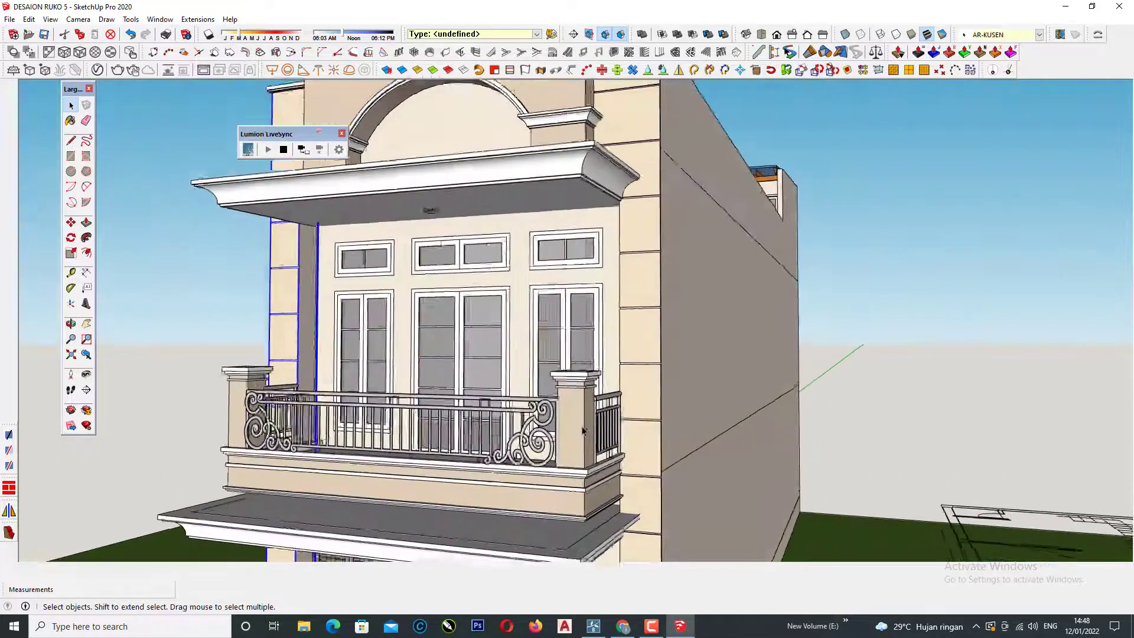
scroll(567, 428, "up", 3)
left_click(568, 423)
double_click(568, 423)
scroll(568, 423, "up", 1)
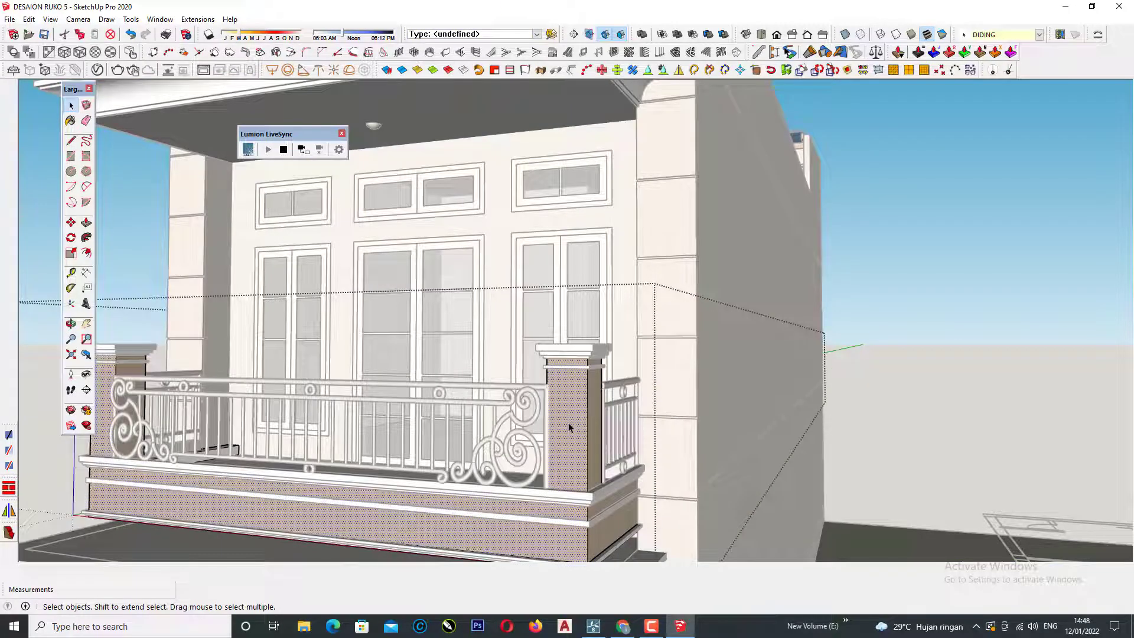
left_click(568, 422)
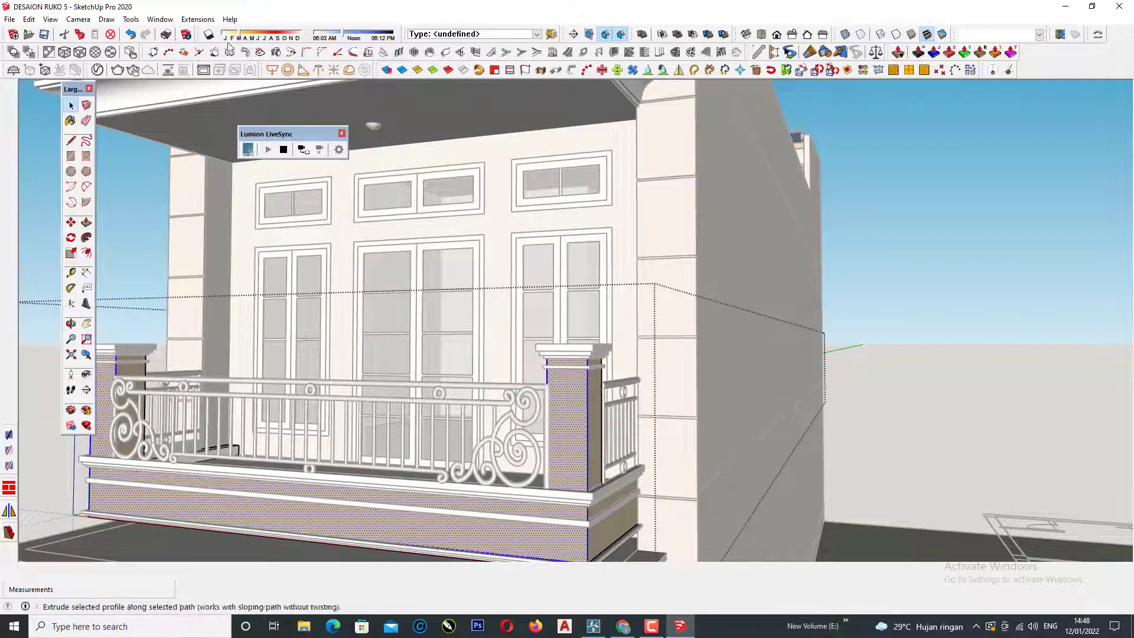
Paint the balcony pillars and base with red Color A05 from the Materials panel
left_click(166, 26)
left_click(289, 31)
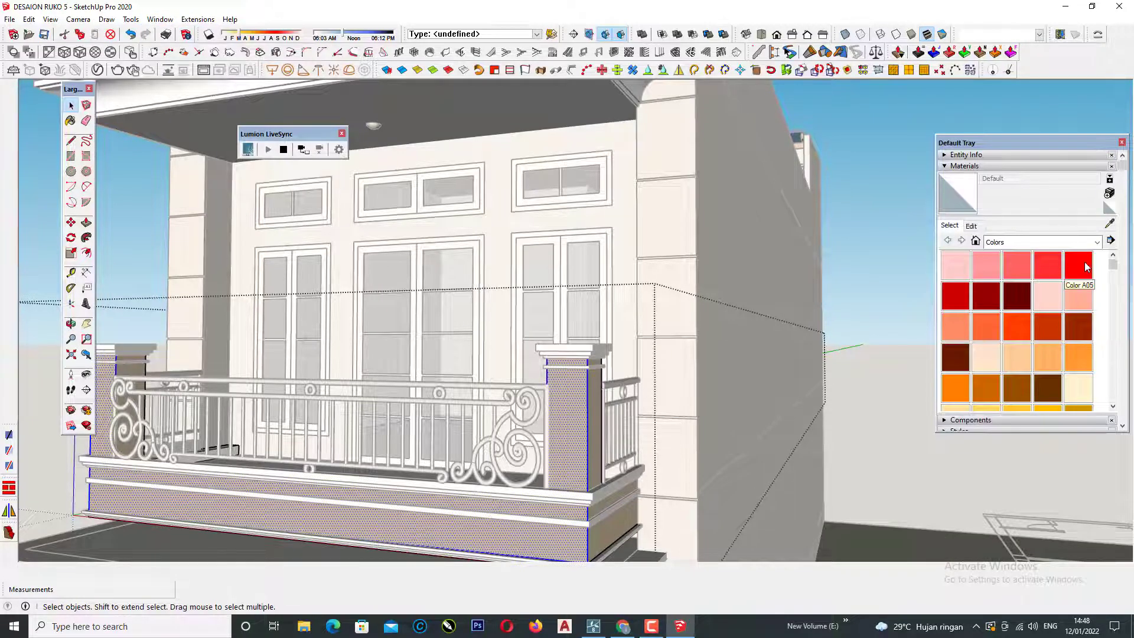
left_click(1078, 265)
left_click(578, 406)
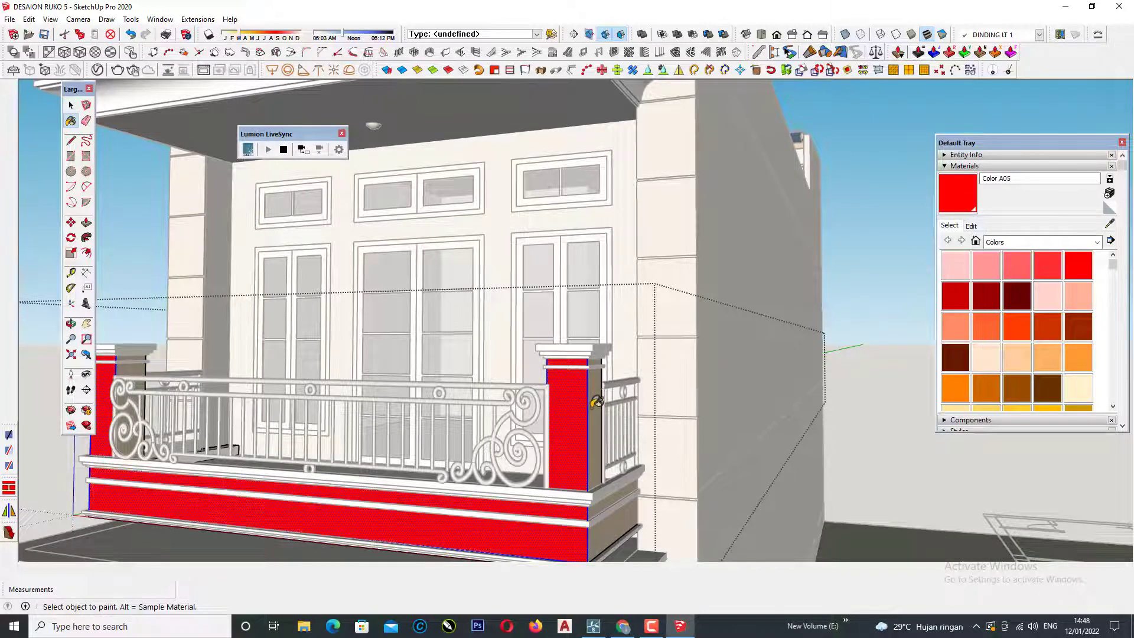
key("space")
scroll(896, 254, "down", 5)
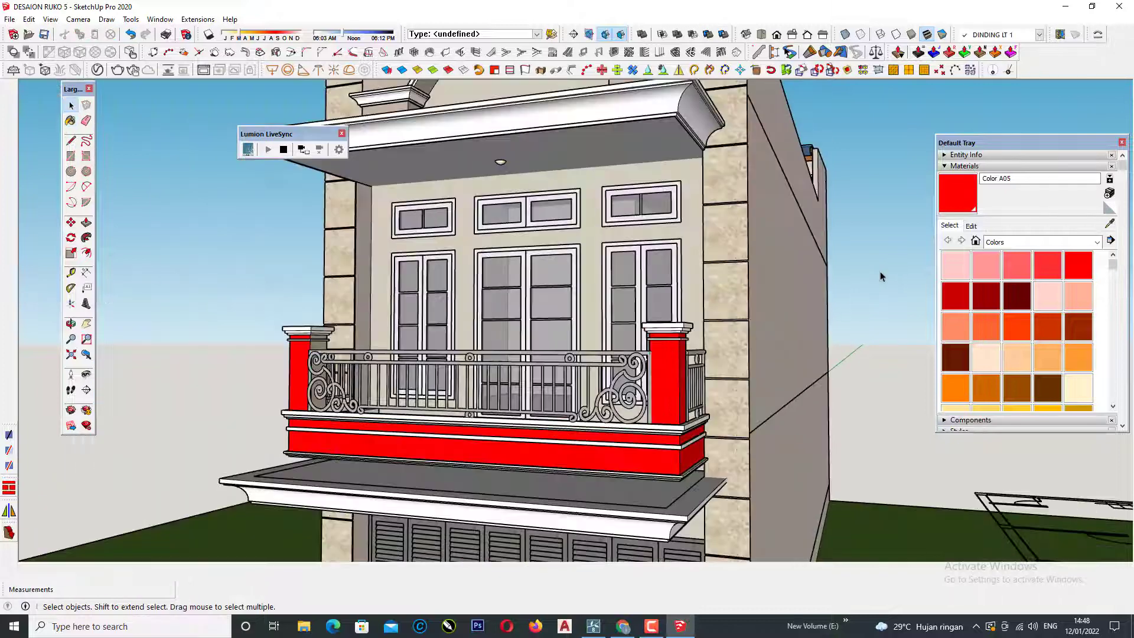
mouse_move(880, 271)
middle_mouse_down()
mouse_move(870, 295)
mouse_move(842, 307)
middle_mouse_up()
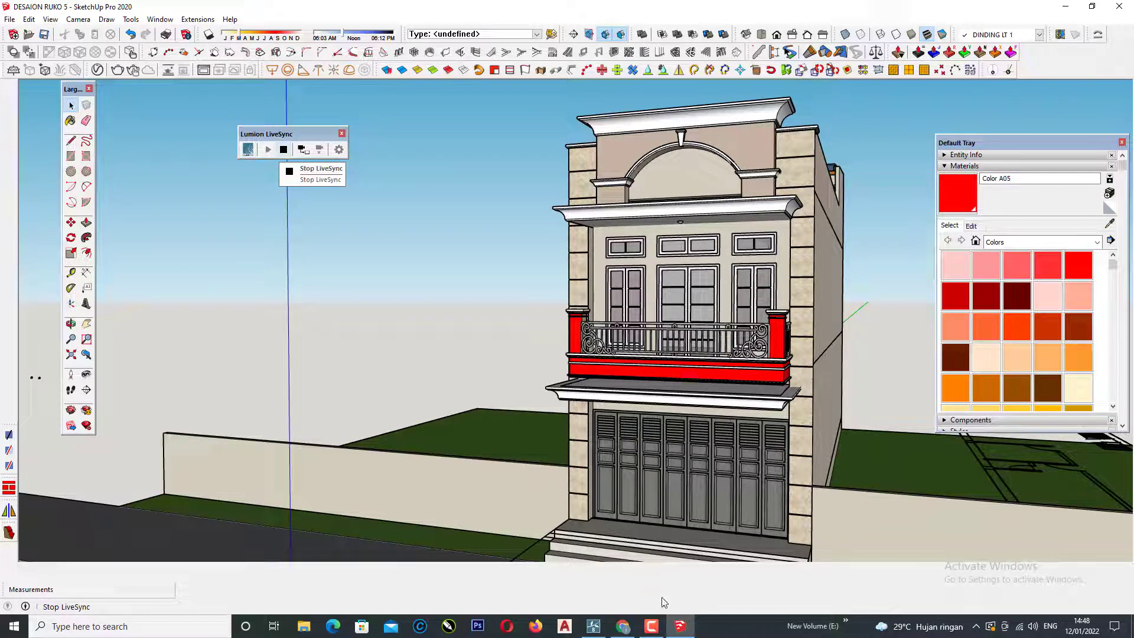
Zoom in and out on the red balcony in Lumion, then return to SketchUp
left_click(593, 625)
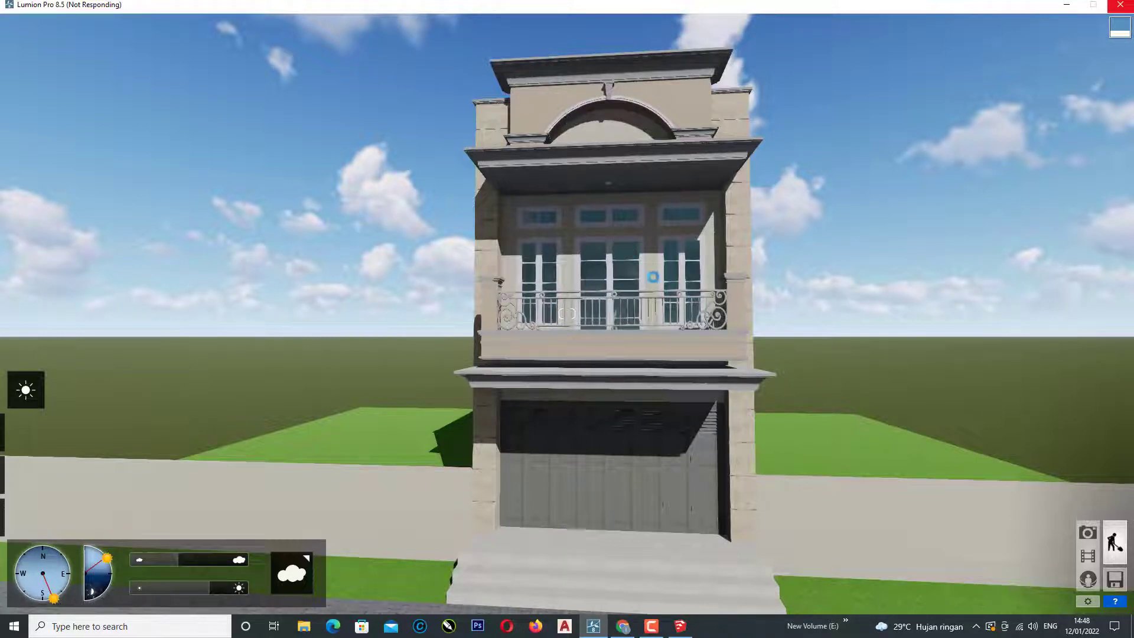
scroll(614, 341, "up", 5)
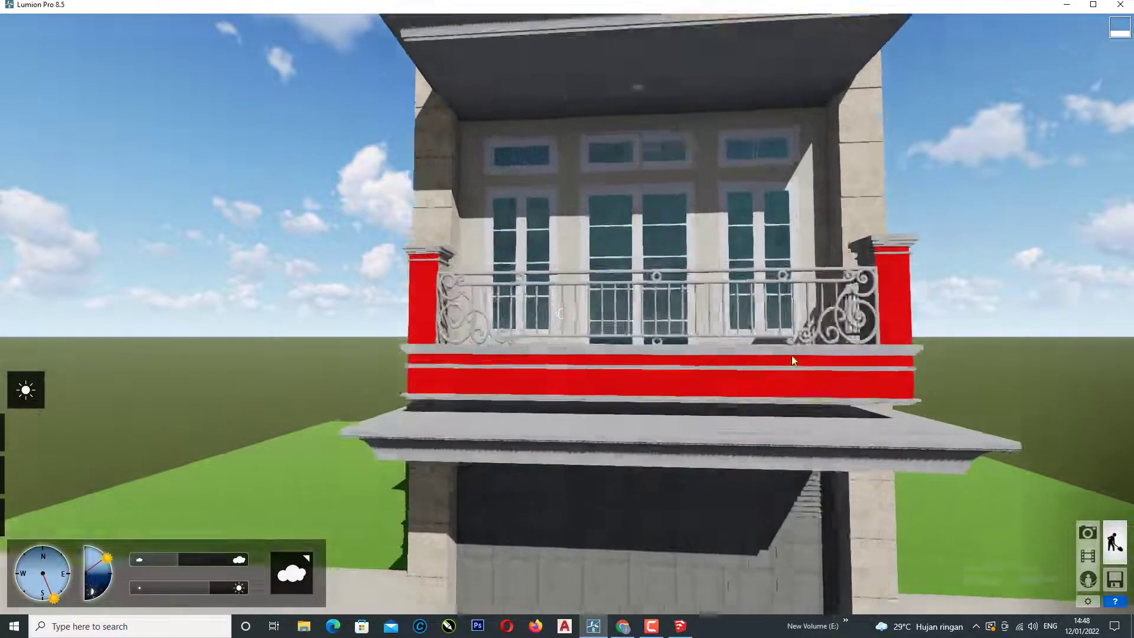
scroll(609, 362, "down", 5)
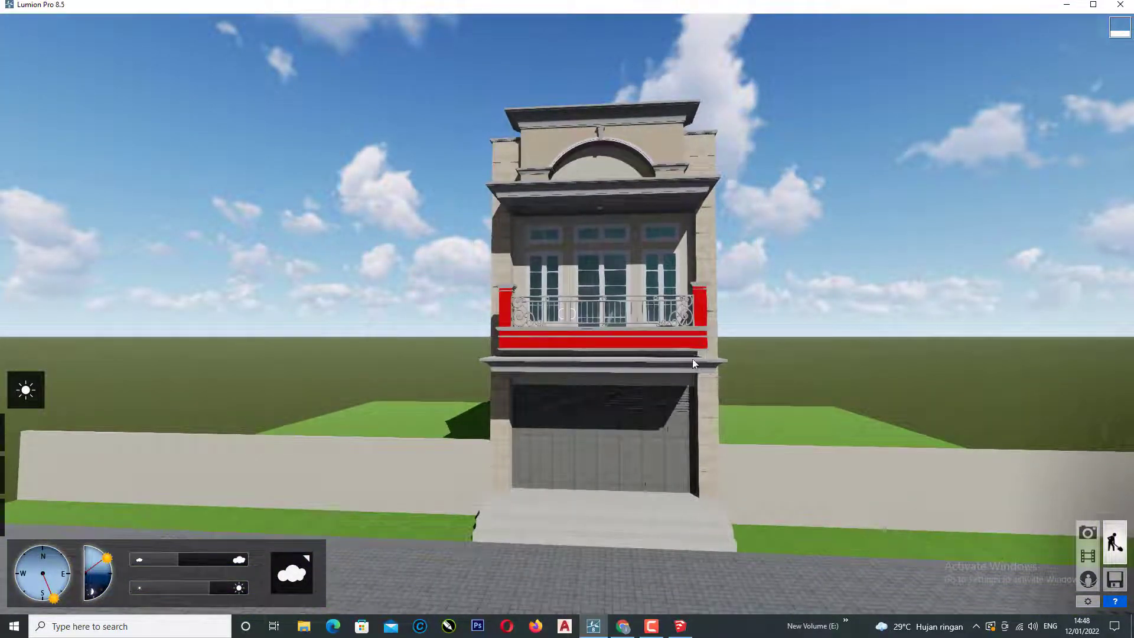
scroll(696, 376, "up", 3)
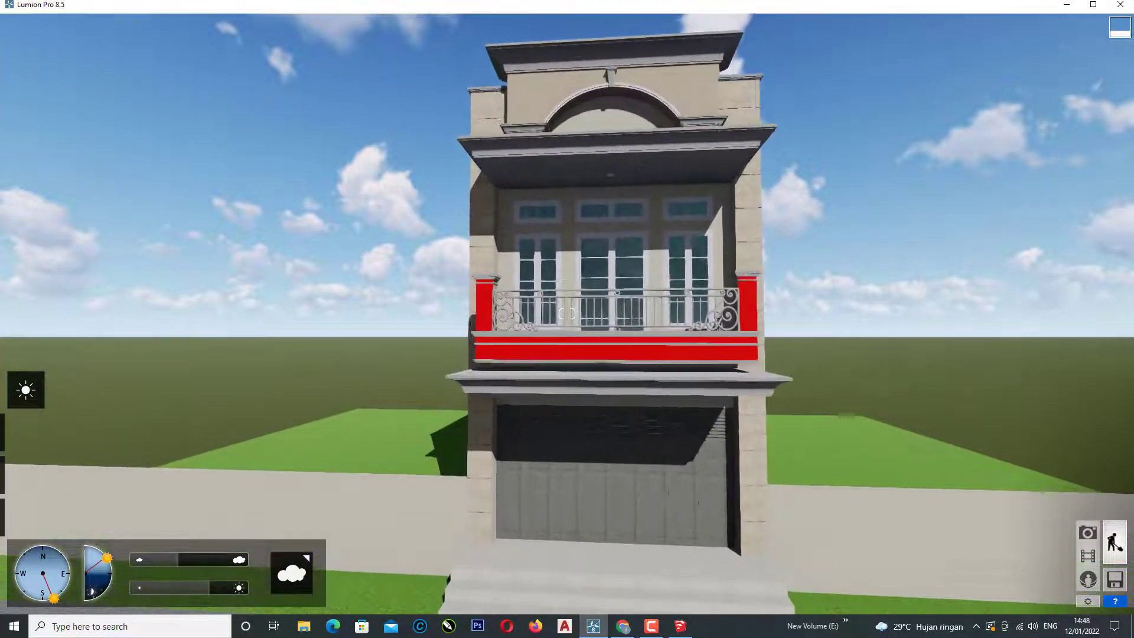
scroll(649, 378, "down", 5)
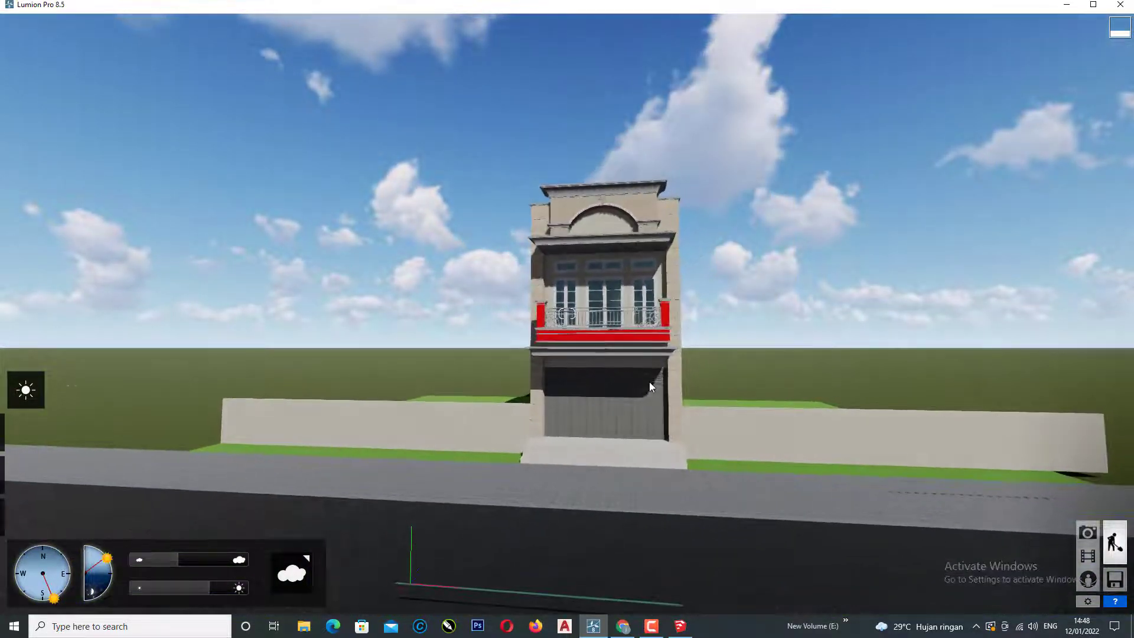
left_click(680, 626)
Undo both paint steps so the balcony is beige again, then check it in Lumion
middle_click_drag(699, 520, 786, 439)
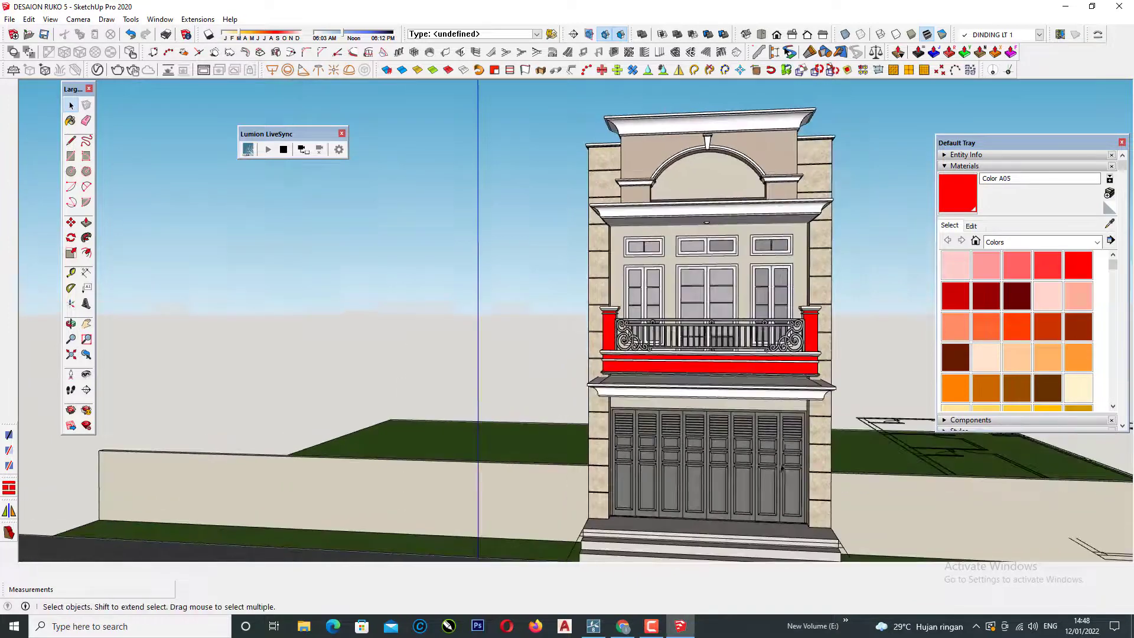
scroll(773, 437, "up", 1)
key("ctrl+z")
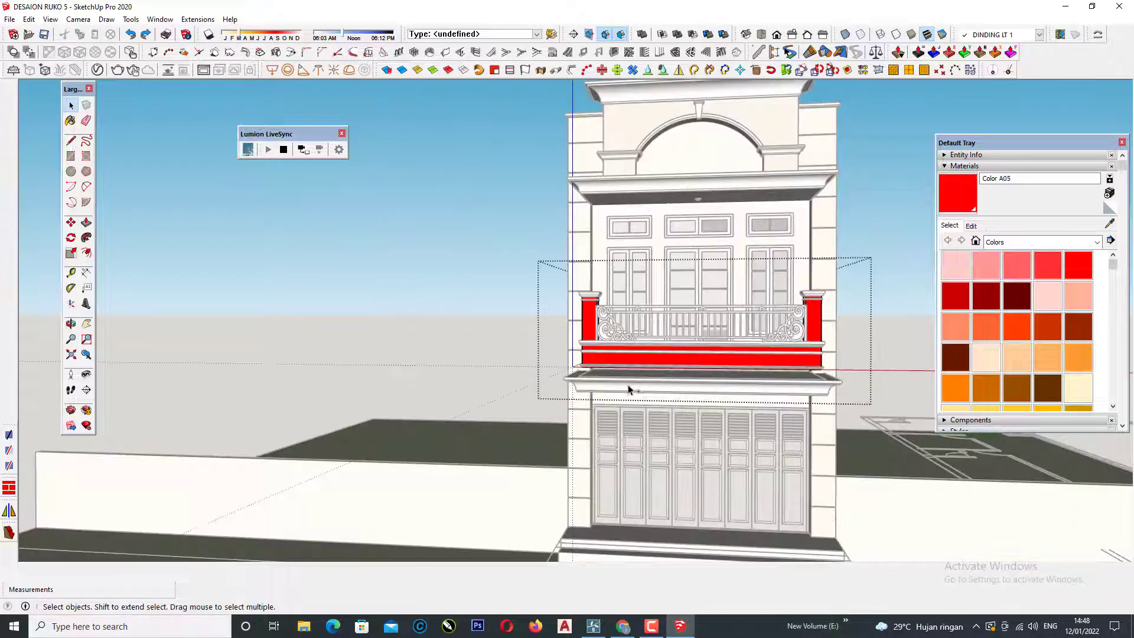
key("ctrl+z")
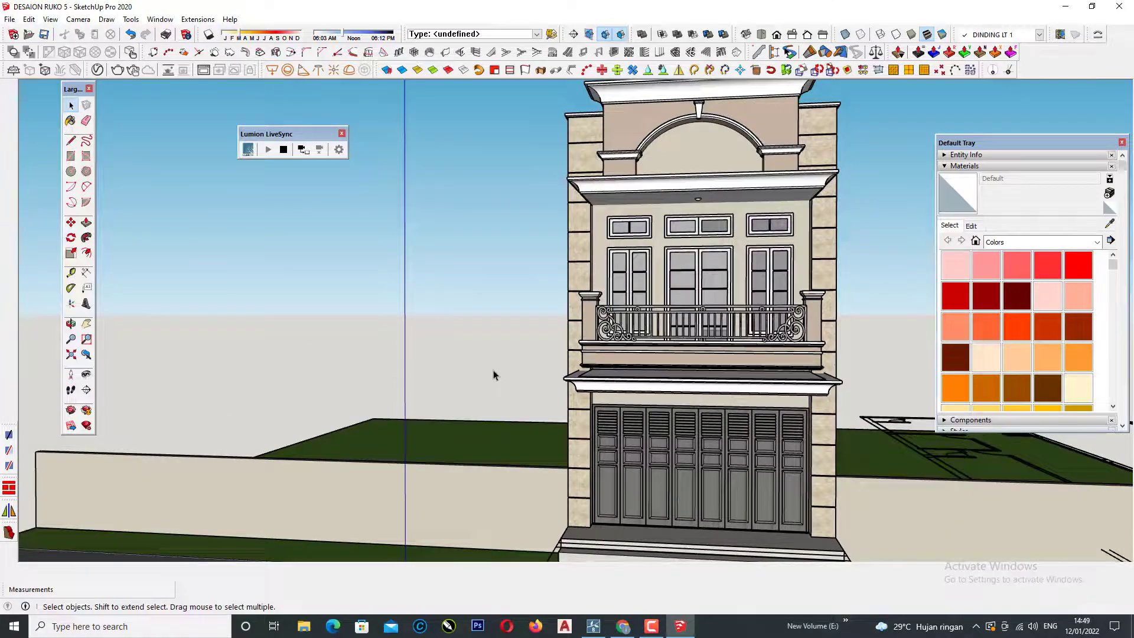
mouse_move(493, 375)
middle_mouse_down()
mouse_move(486, 387)
mouse_move(504, 400)
mouse_move(716, 416)
middle_mouse_up()
left_click(593, 626)
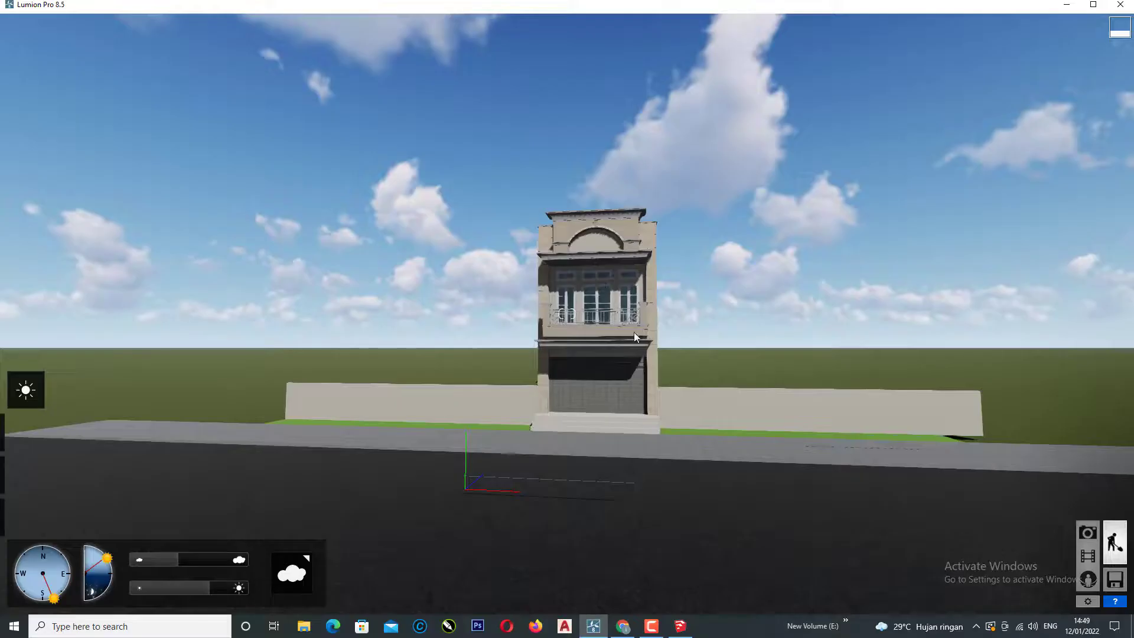
Turn the Lumion camera toward the beige-balcony building and switch to Objects mode
scroll(629, 319, "up", 2)
scroll(630, 319, "up", 3)
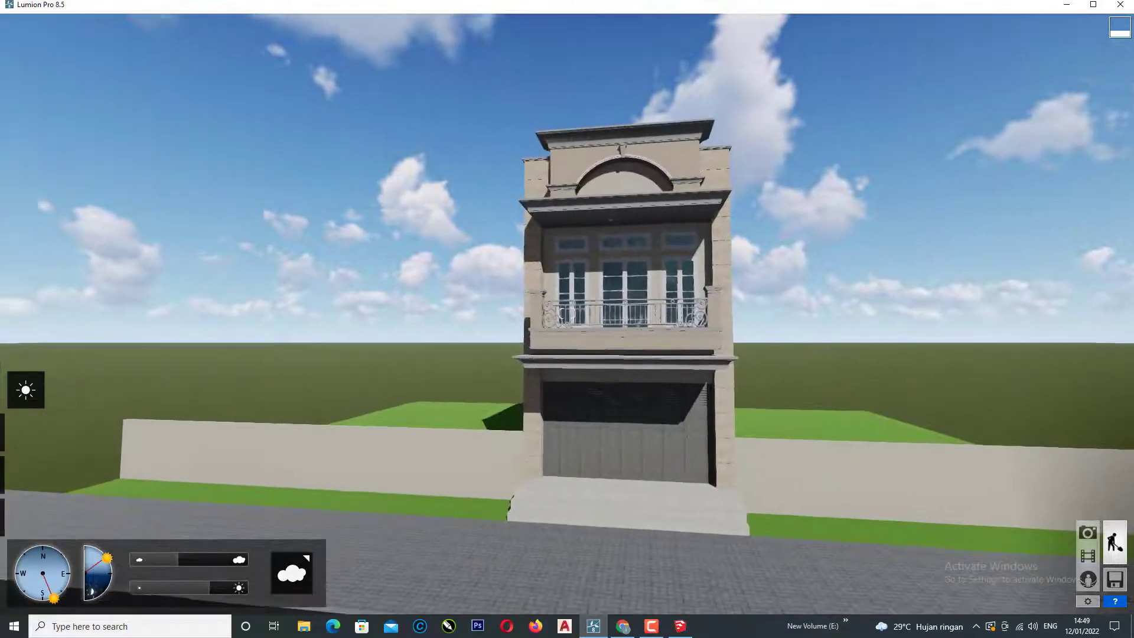
scroll(629, 320, "up", 2)
right_click_drag(628, 320, 2, 406)
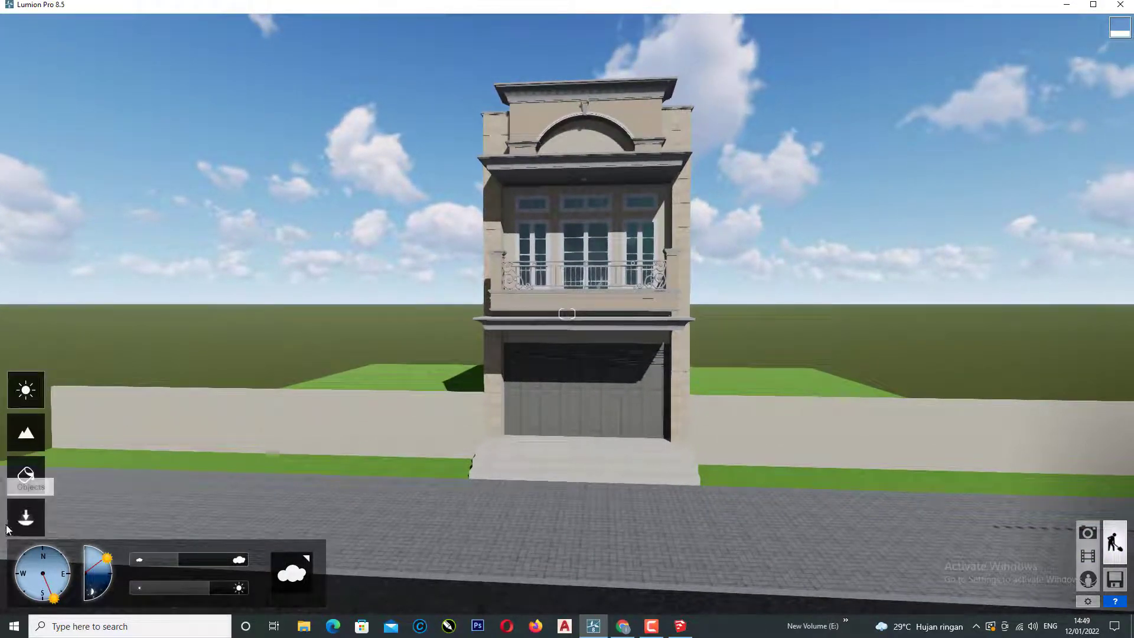
scroll(531, 547, "down", 2)
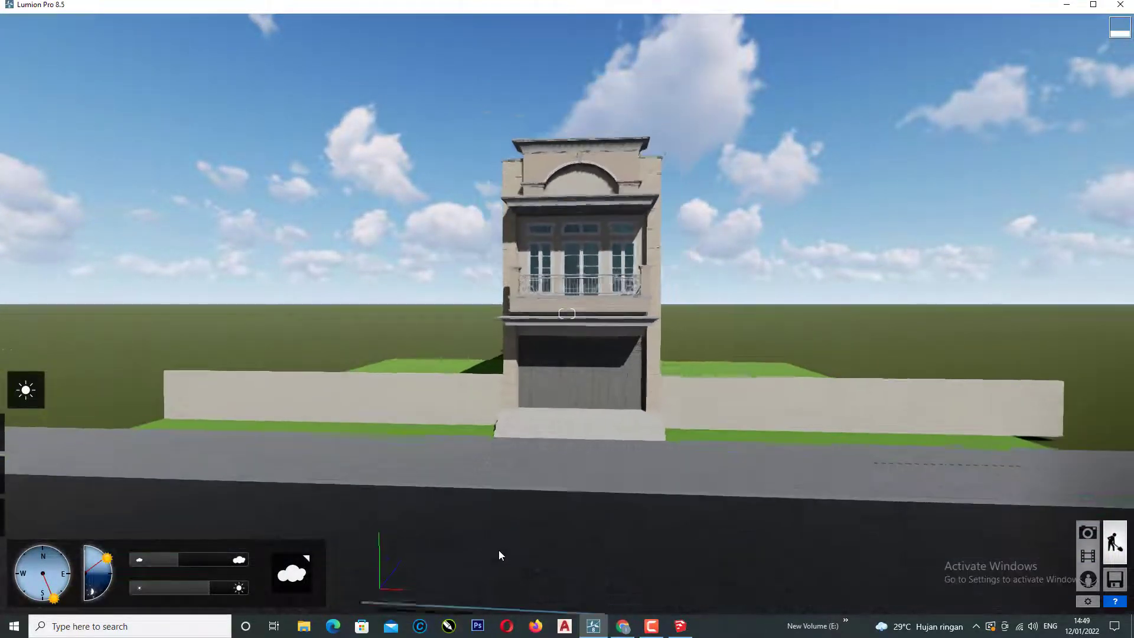
scroll(443, 538, "up", 1)
scroll(483, 518, "down", 2)
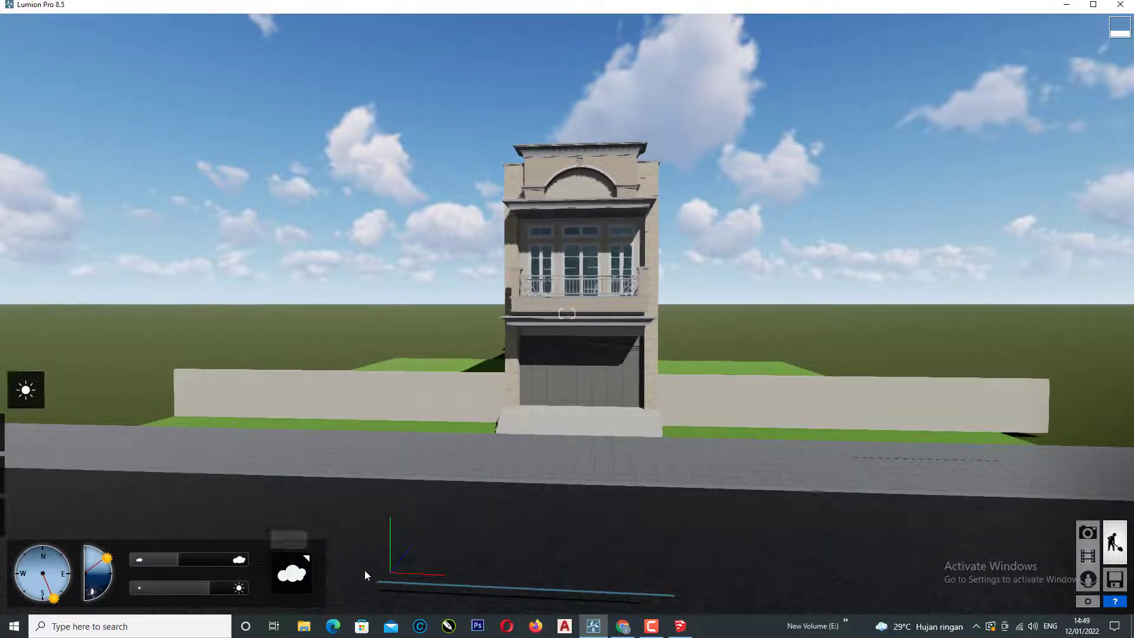
left_click(26, 518)
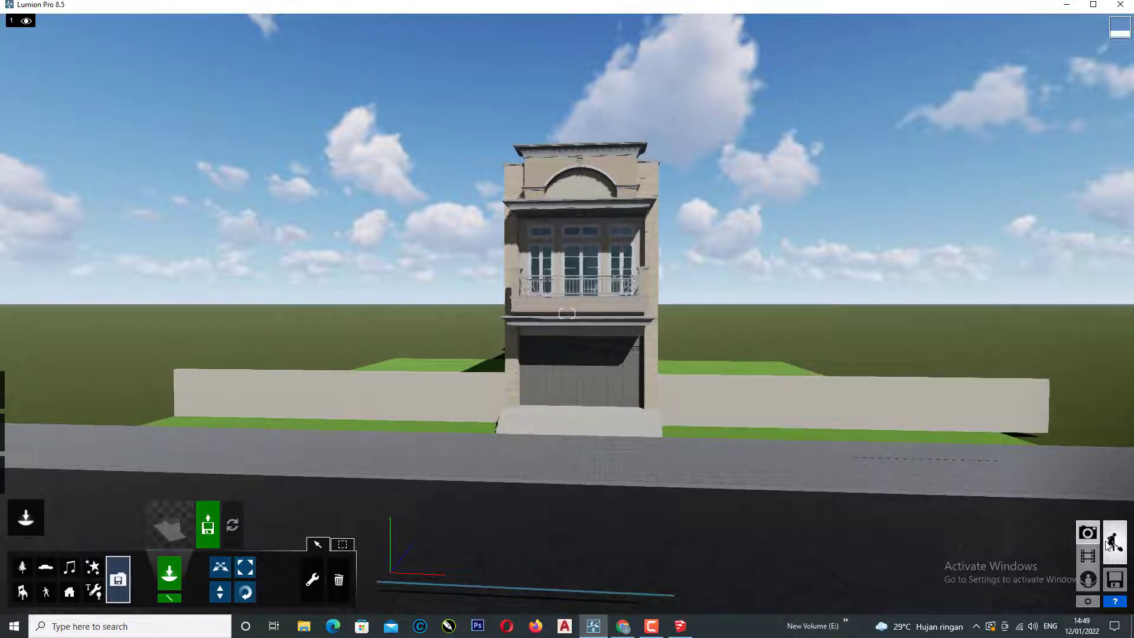
Tilt the Photo-mode camera on the townhouse, return to Build mode, then switch to SketchUp
scroll(714, 248, "up", 5)
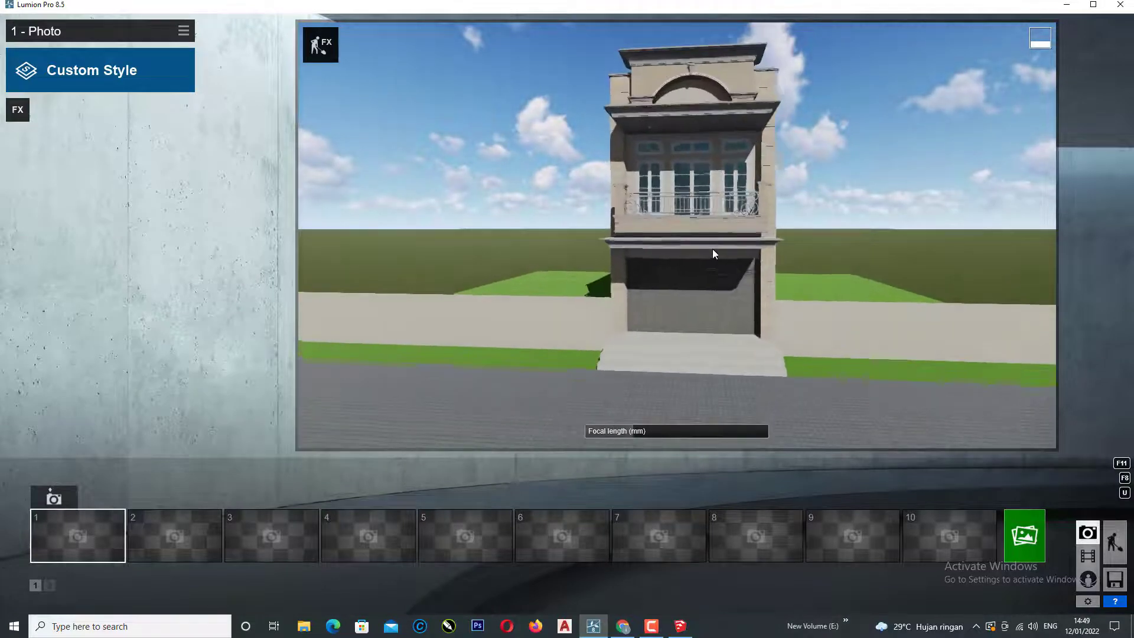
right_click_drag(678, 253, 696, 224)
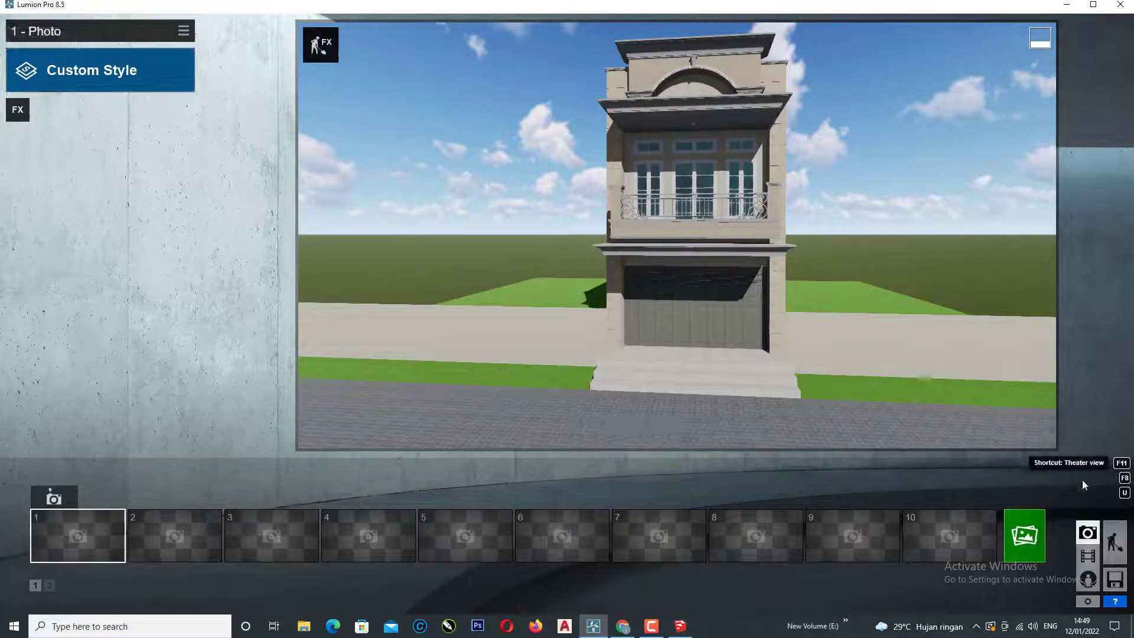
left_click(1113, 540)
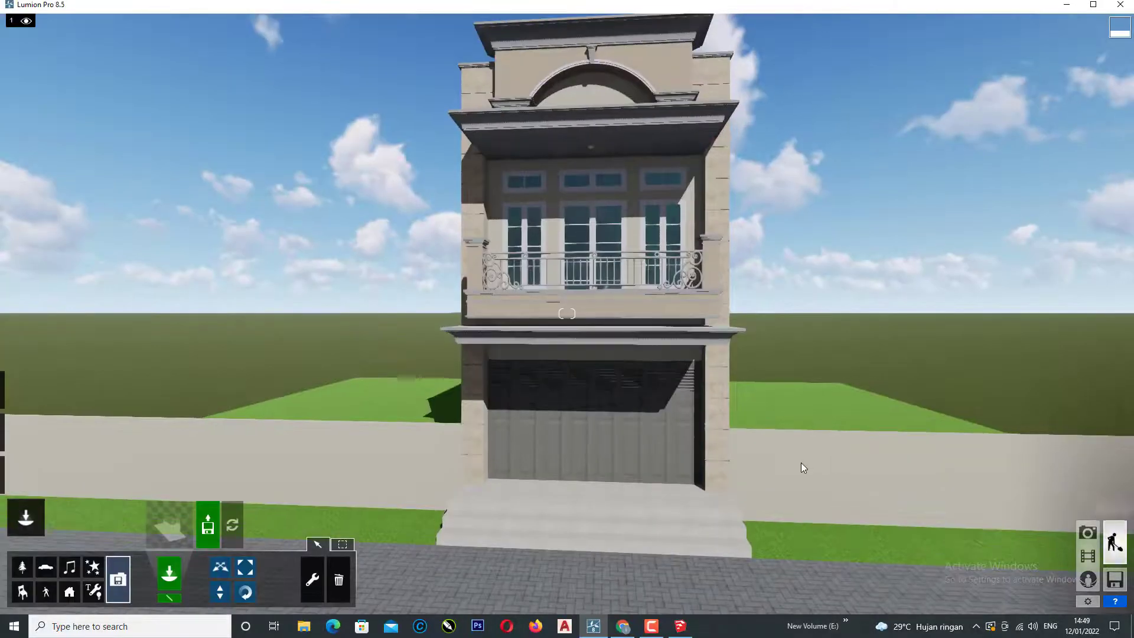
scroll(748, 456, "down", 5)
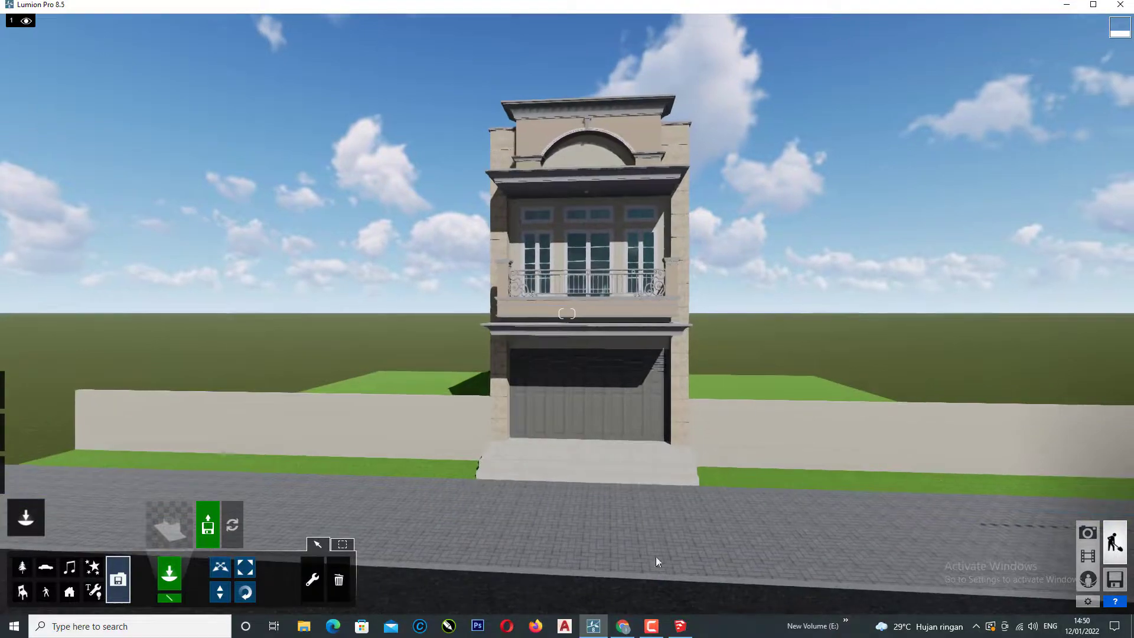
left_click(680, 625)
scroll(588, 385, "down", 3)
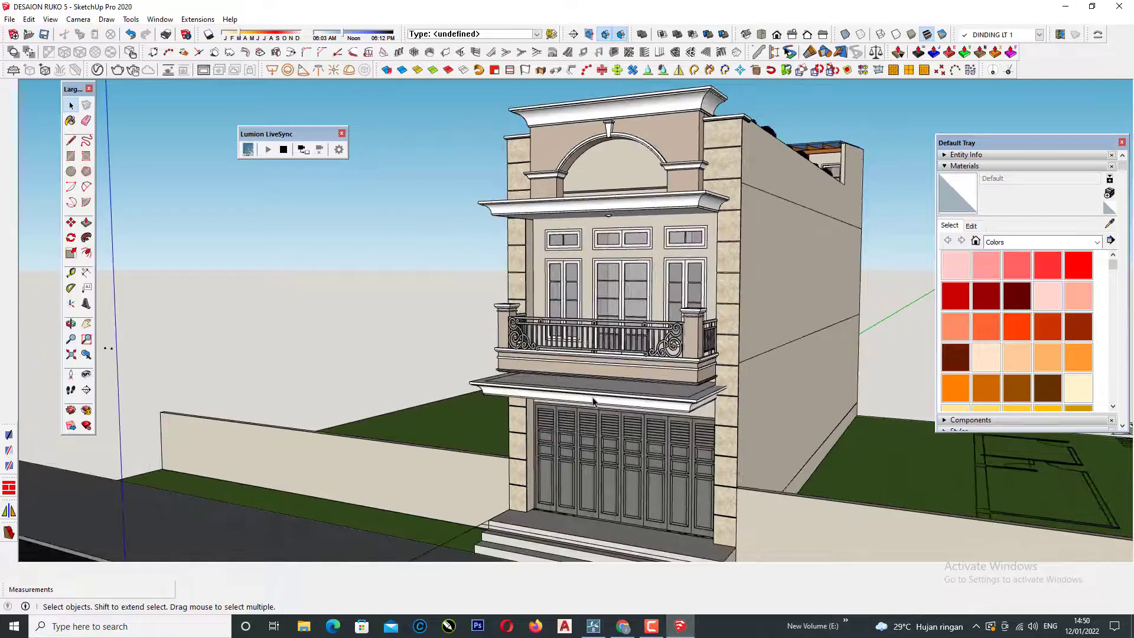
middle_click_drag(589, 385, 300, 217)
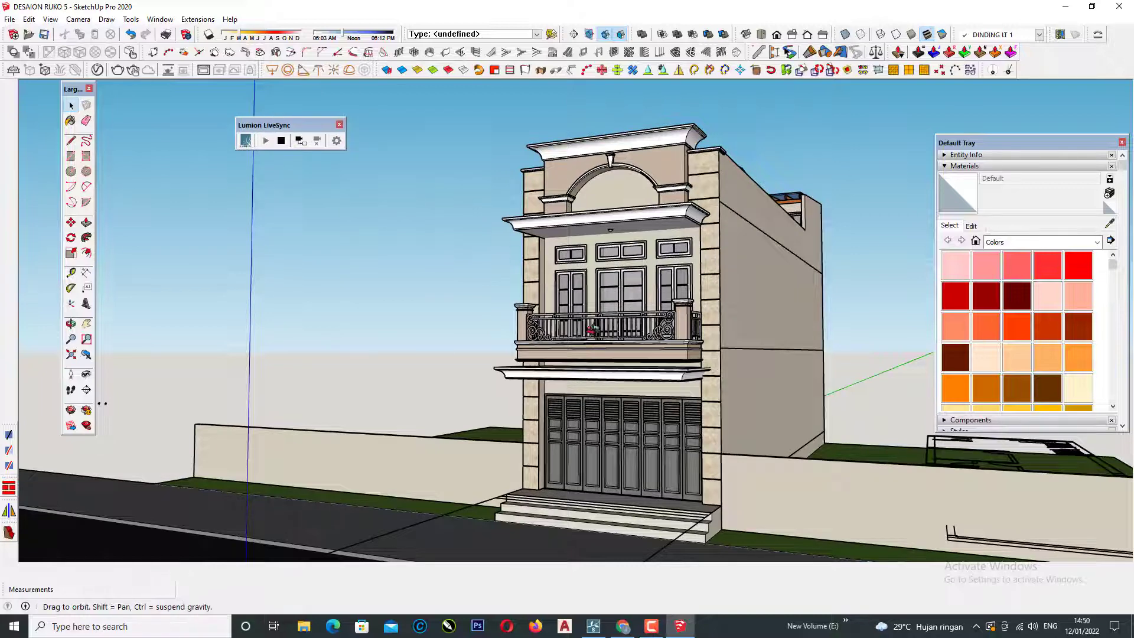
mouse_move(533, 284)
middle_mouse_down()
mouse_move(563, 324)
mouse_move(521, 353)
mouse_move(512, 383)
middle_mouse_up()
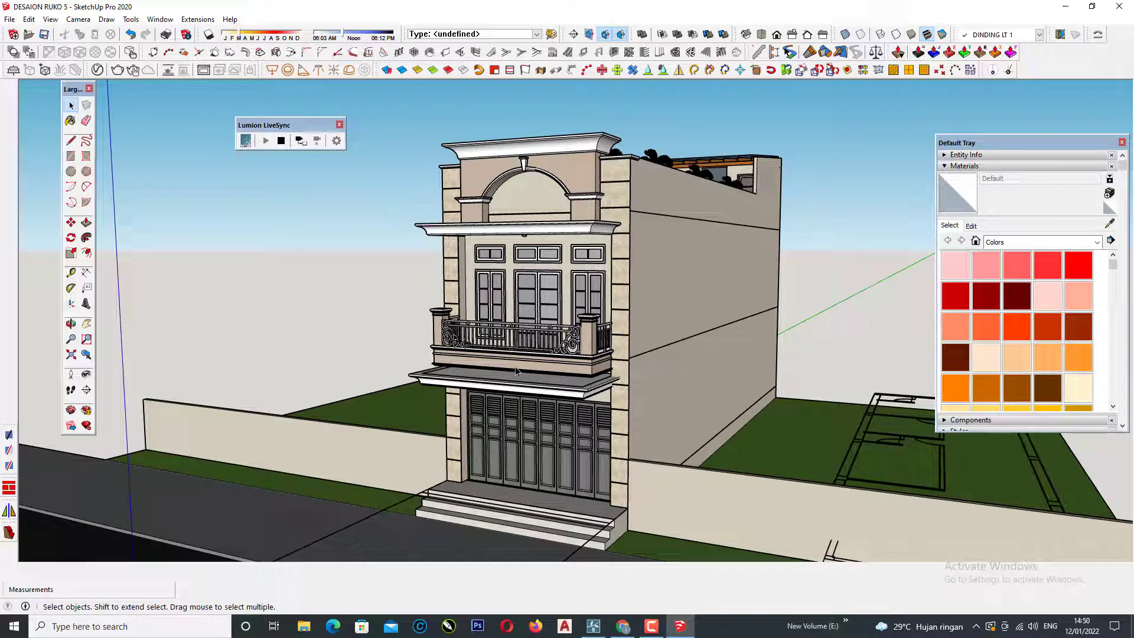
left_click_drag(252, 133, 275, 133)
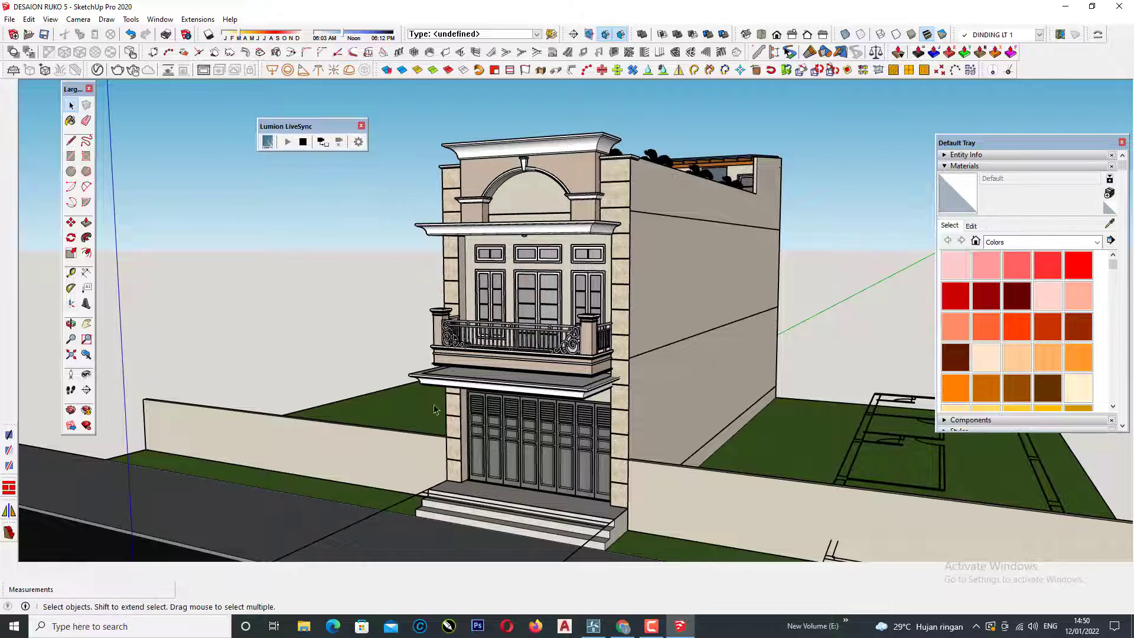
mouse_move(362, 256)
middle_mouse_down()
mouse_move(433, 290)
mouse_move(467, 277)
middle_mouse_up()
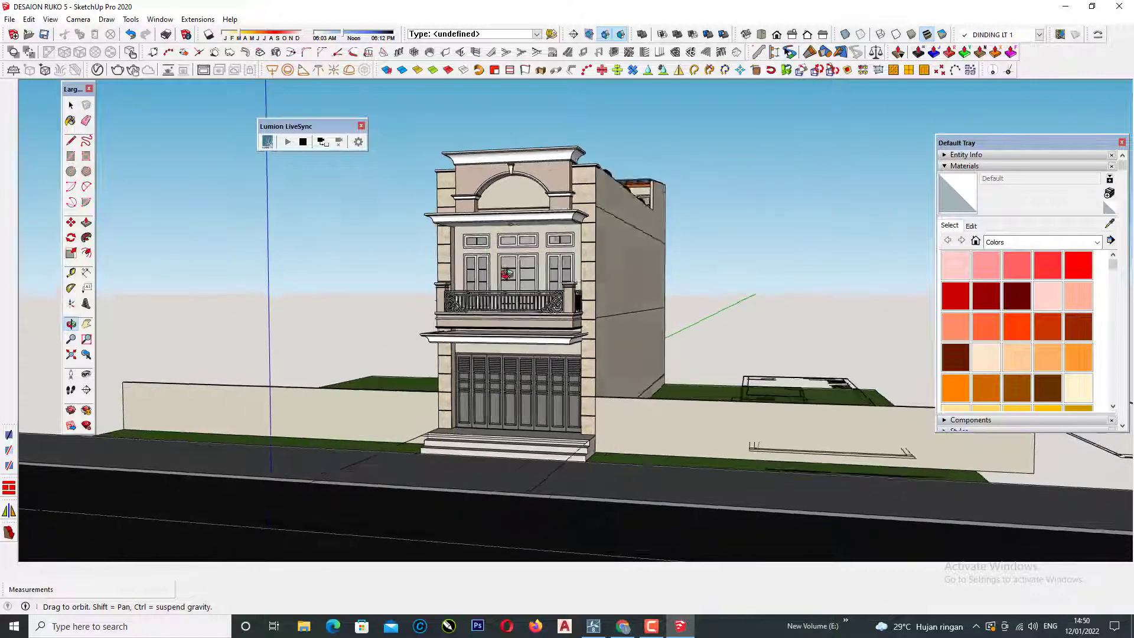
mouse_move(468, 278)
middle_mouse_down()
mouse_move(537, 307)
mouse_move(403, 298)
mouse_move(420, 307)
middle_mouse_up()
scroll(440, 311, "up", 2)
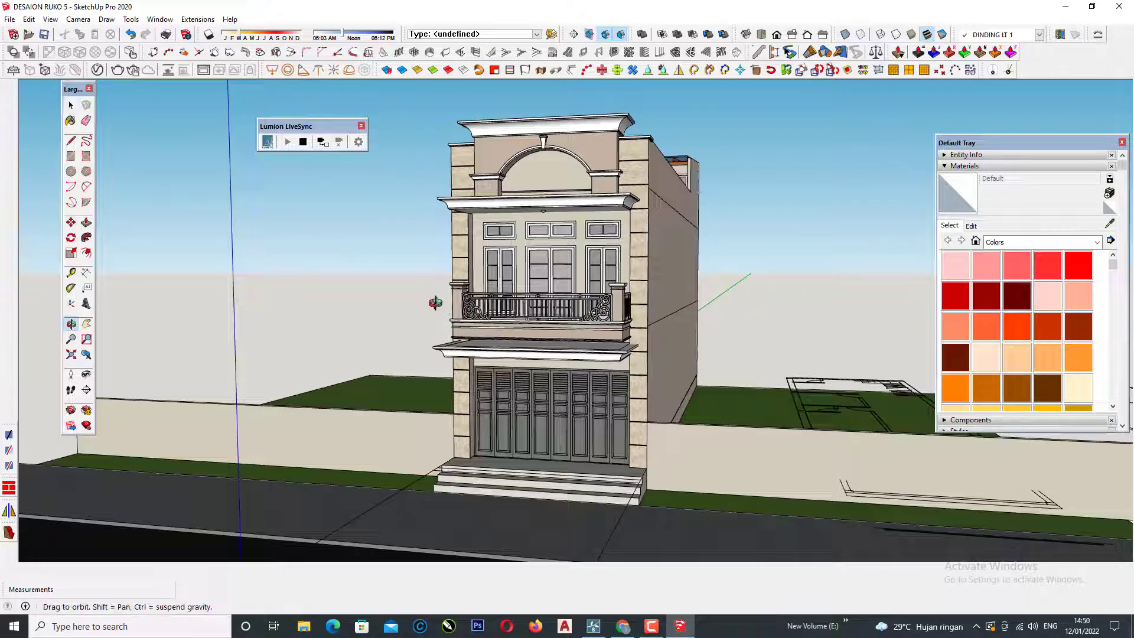
middle_click_drag(435, 303, 432, 312)
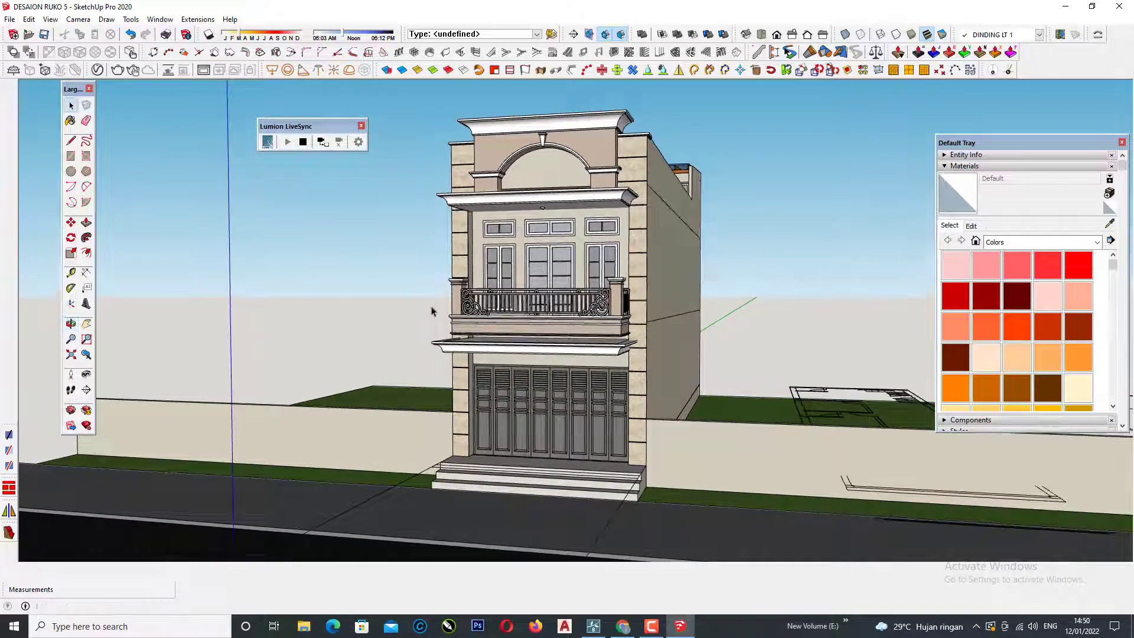